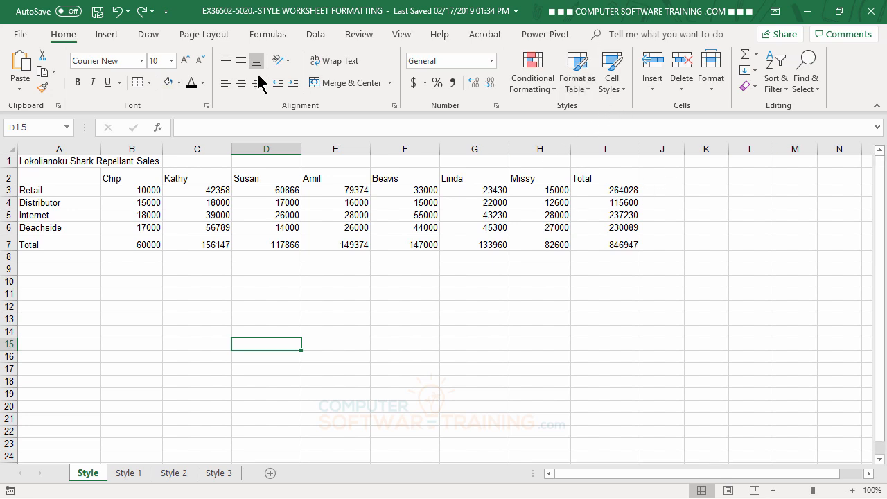
{"action": "left_click", "coordinate": [617, 93]}
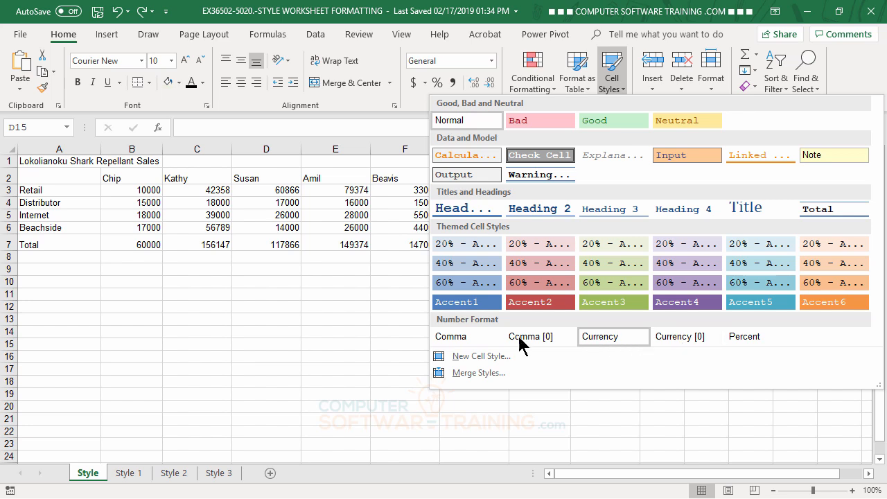
{"action": "left_click", "coordinate": [343, 311]}
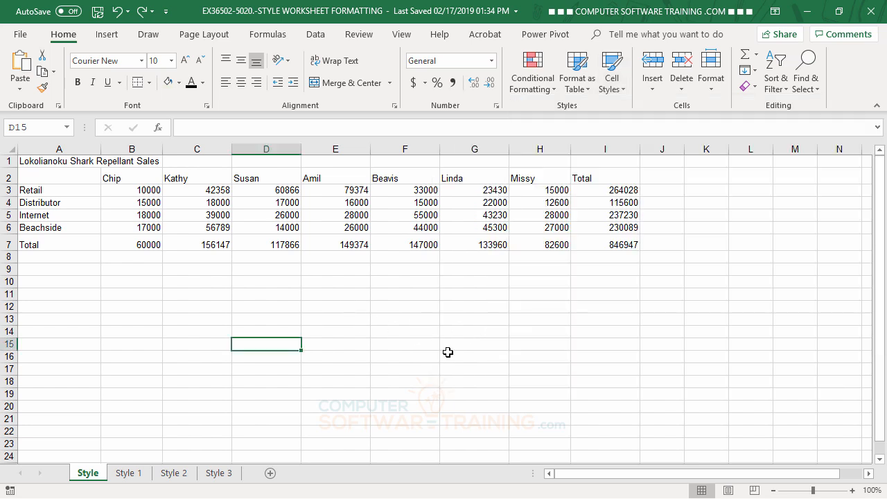
Step: Merge and center the sales title across A1:I1 on the Style sheet
{"action": "left_click", "coordinate": [70, 162]}
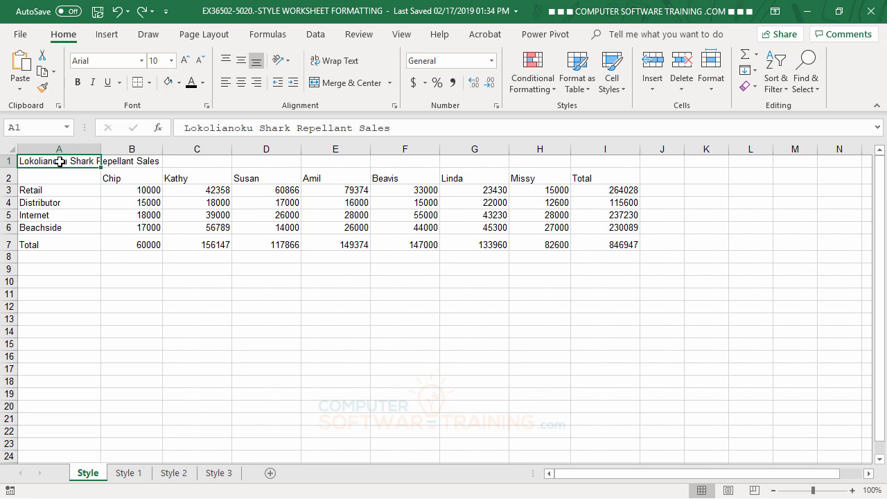
{"action": "left_click_drag", "start_coordinate": [62, 162], "coordinate": [595, 159]}
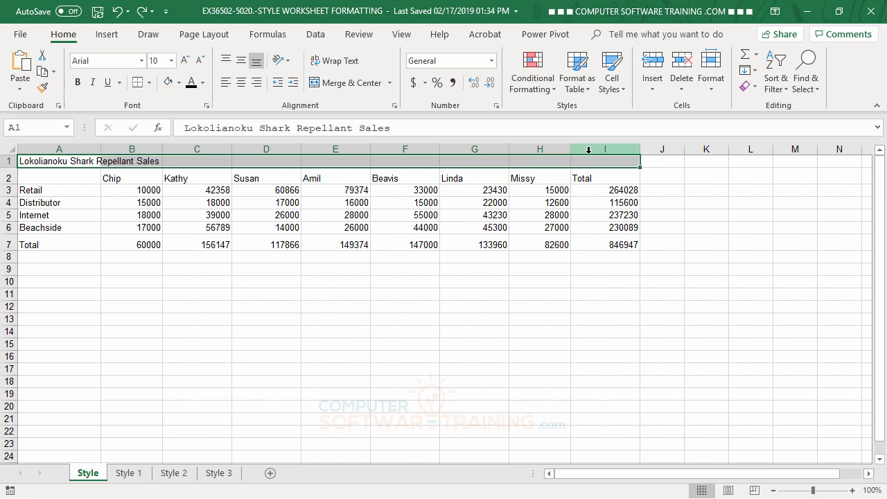
{"action": "left_click", "coordinate": [341, 83]}
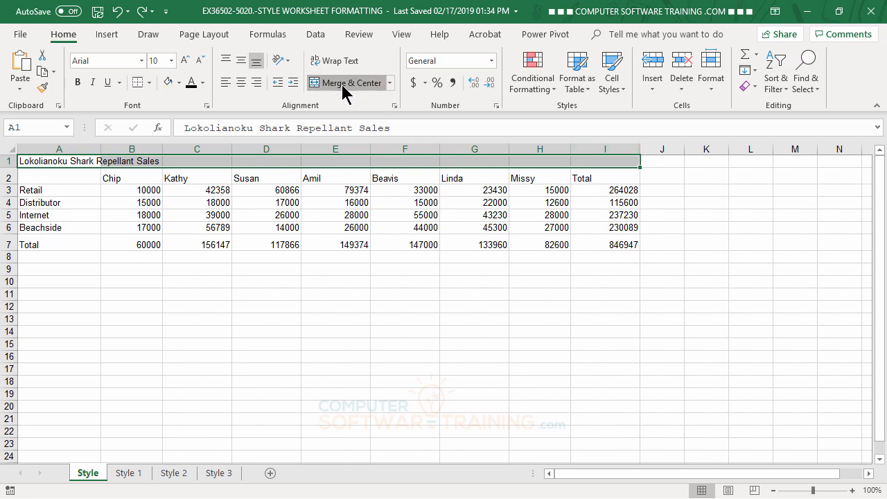
{"action": "left_click", "coordinate": [427, 347]}
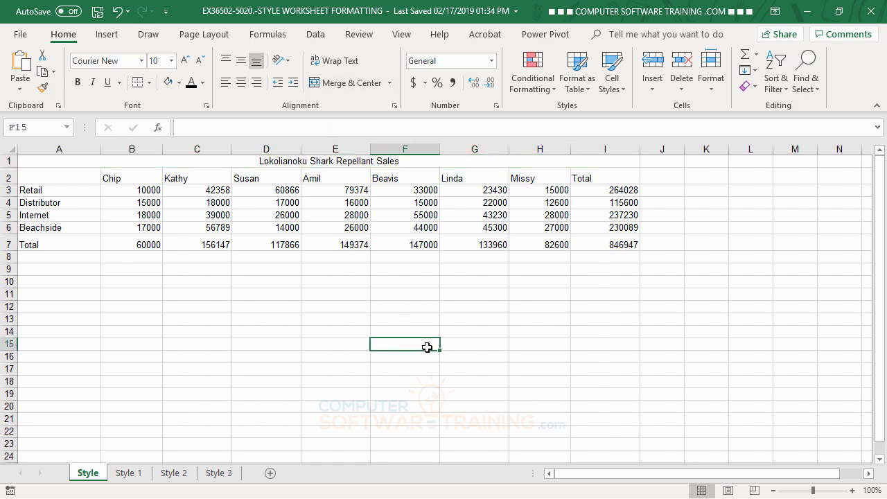
Step: Apply the Heading 1 cell style to the merged title in row 1
{"action": "left_click", "coordinate": [345, 165]}
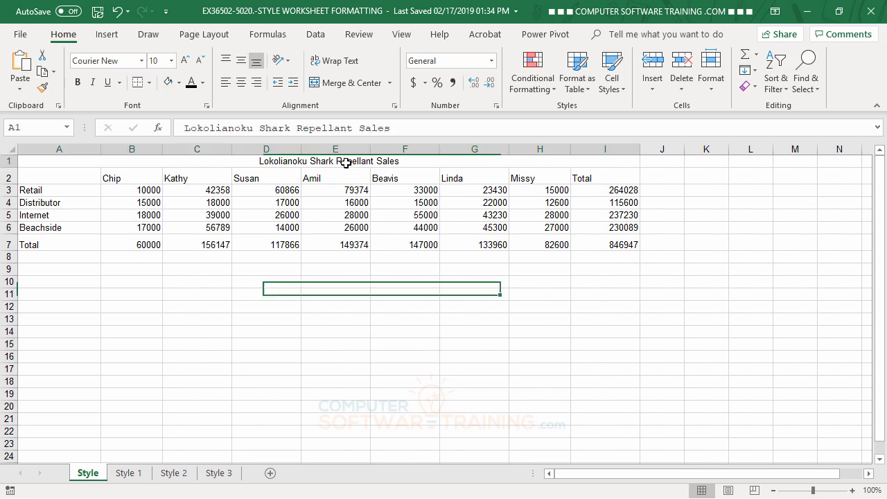
{"action": "left_click", "coordinate": [623, 89]}
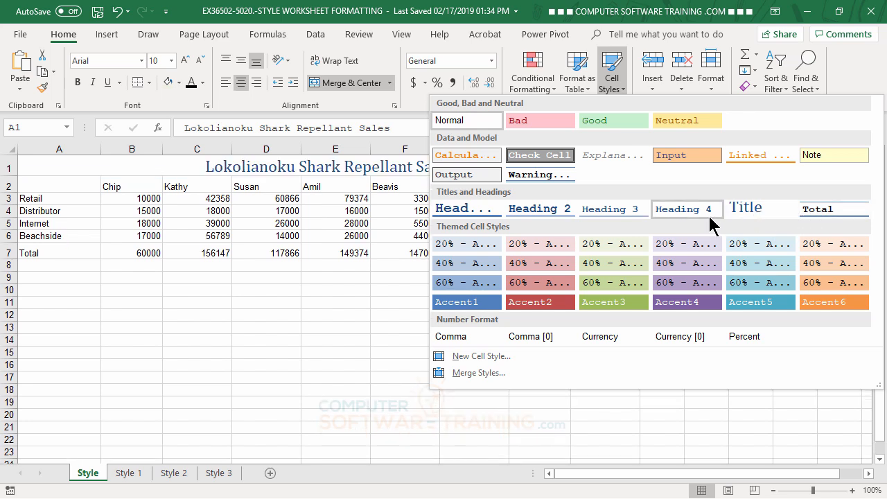
{"action": "left_click", "coordinate": [458, 211]}
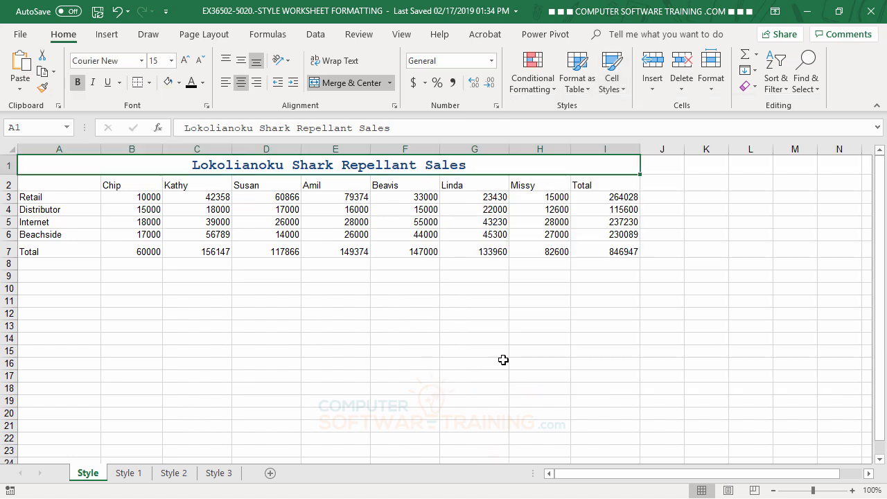
{"action": "left_click", "coordinate": [503, 360]}
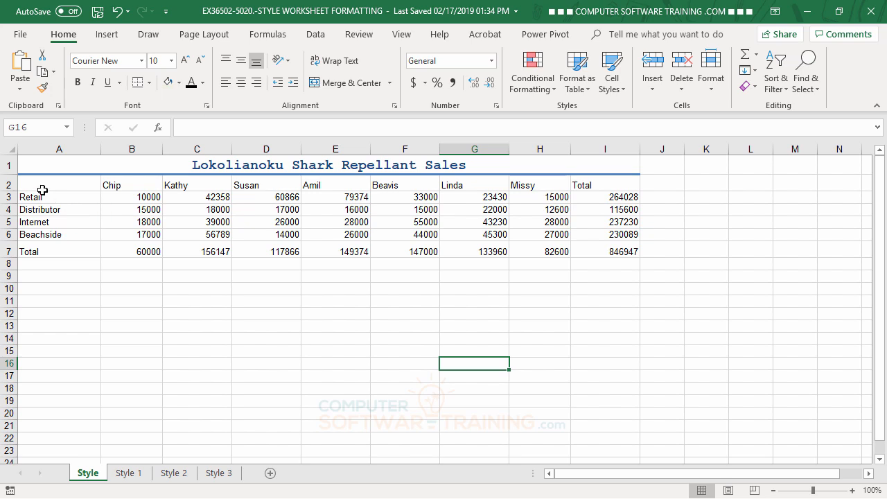
Step: Apply the Total cell style to the column headings in A2:I2 and center them horizontally
{"action": "left_click_drag", "start_coordinate": [40, 185], "coordinate": [596, 183]}
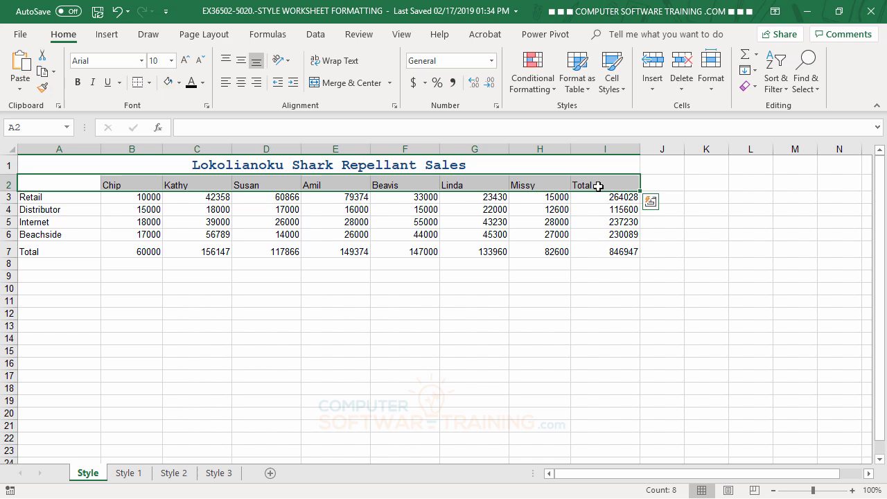
{"action": "left_click", "coordinate": [612, 82]}
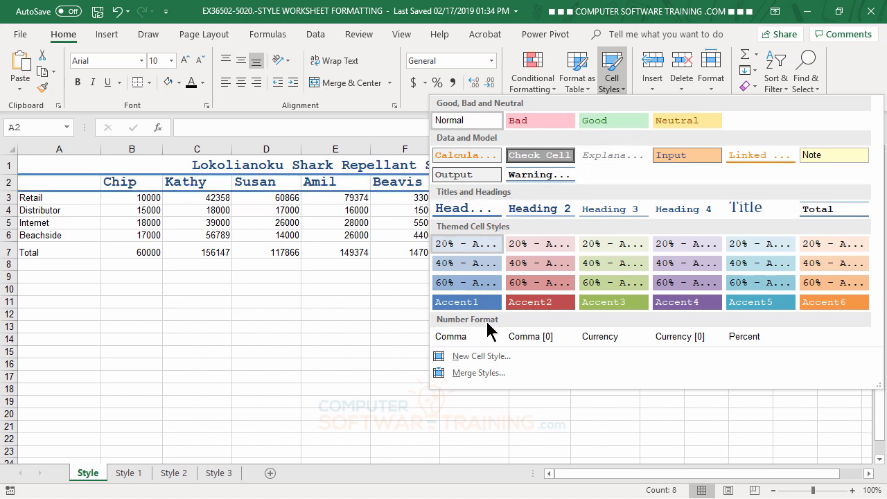
{"action": "left_click", "coordinate": [826, 212]}
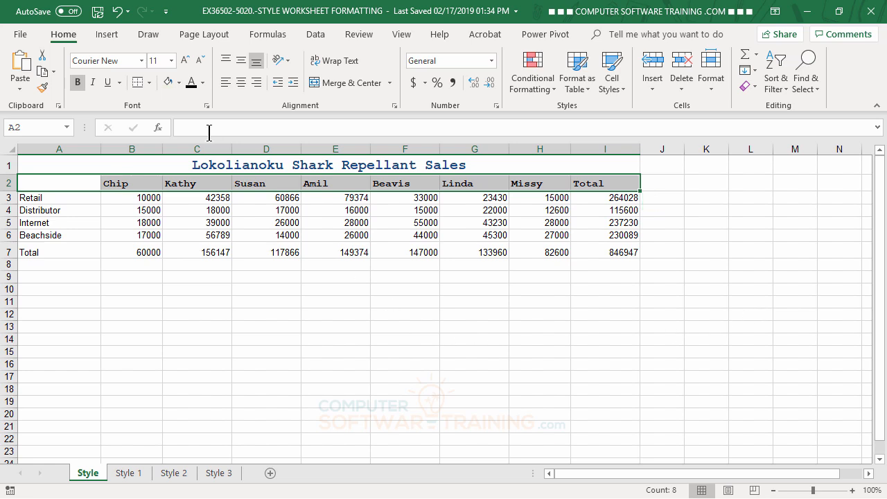
{"action": "left_click", "coordinate": [241, 82]}
{"action": "left_click", "coordinate": [498, 362]}
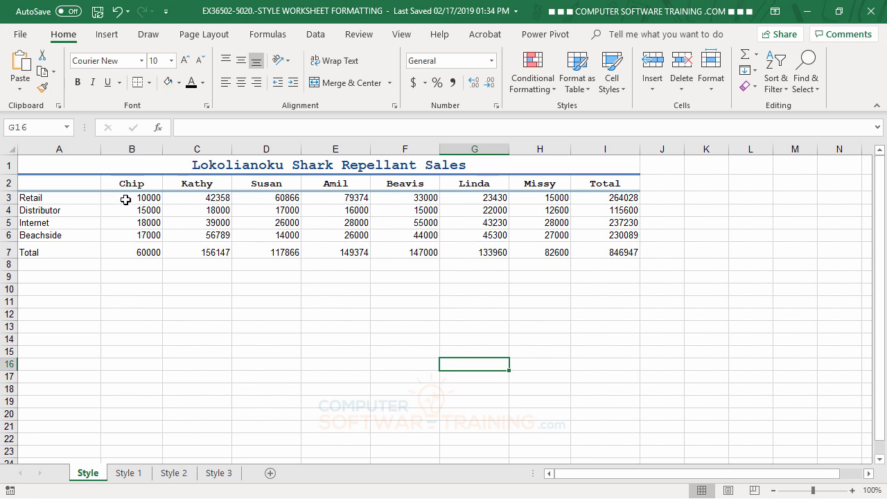
Step: Format the sales figures in B3:I7 with the Comma [0] cell style
{"action": "left_click_drag", "start_coordinate": [125, 200], "coordinate": [602, 244]}
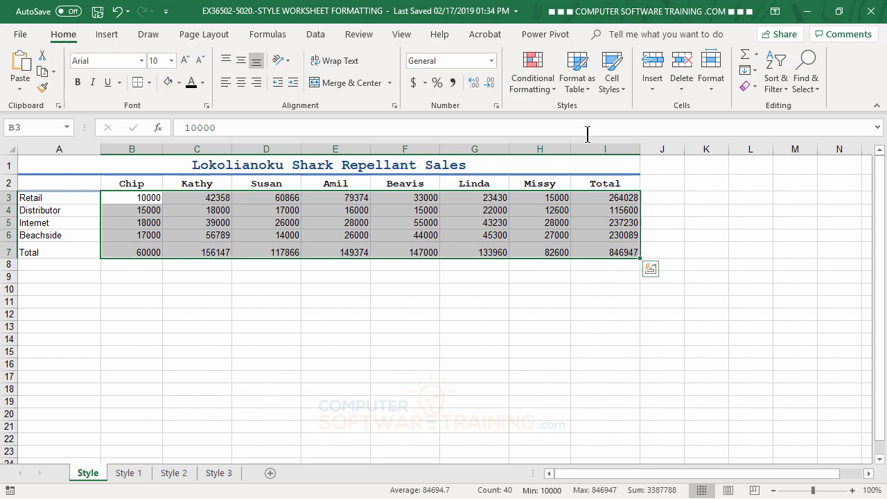
{"action": "left_click", "coordinate": [615, 93]}
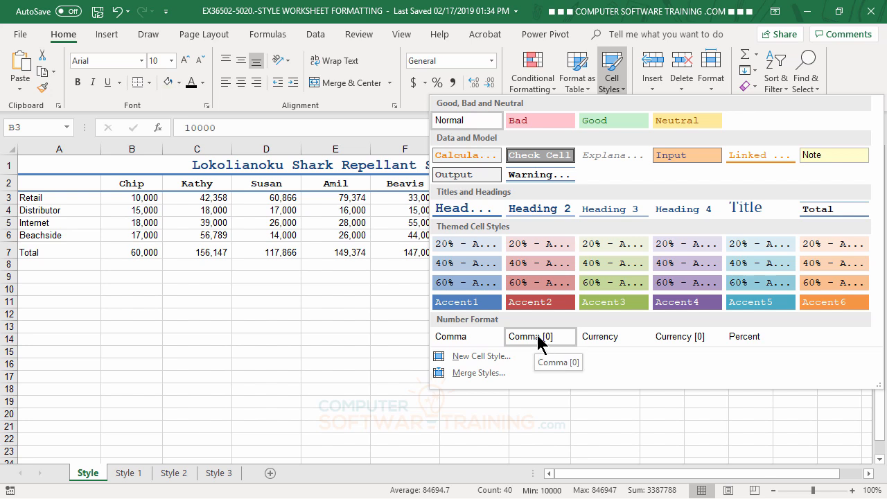
{"action": "left_click", "coordinate": [538, 339]}
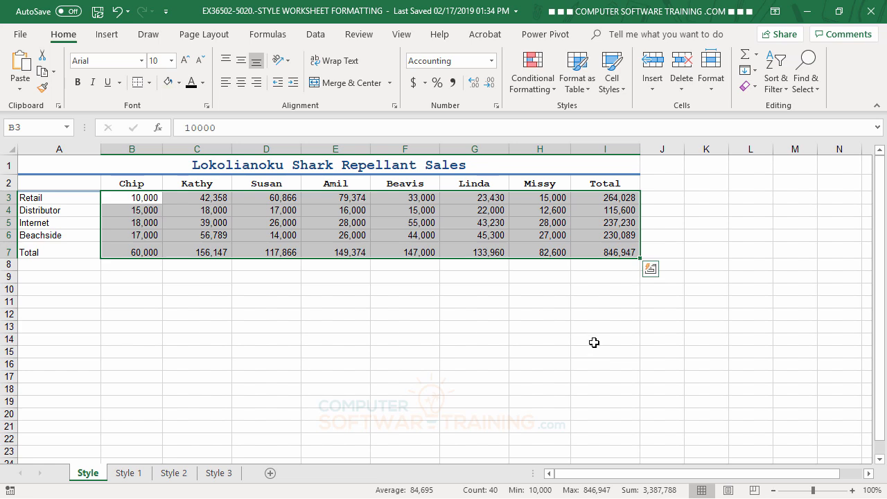
{"action": "left_click", "coordinate": [594, 339]}
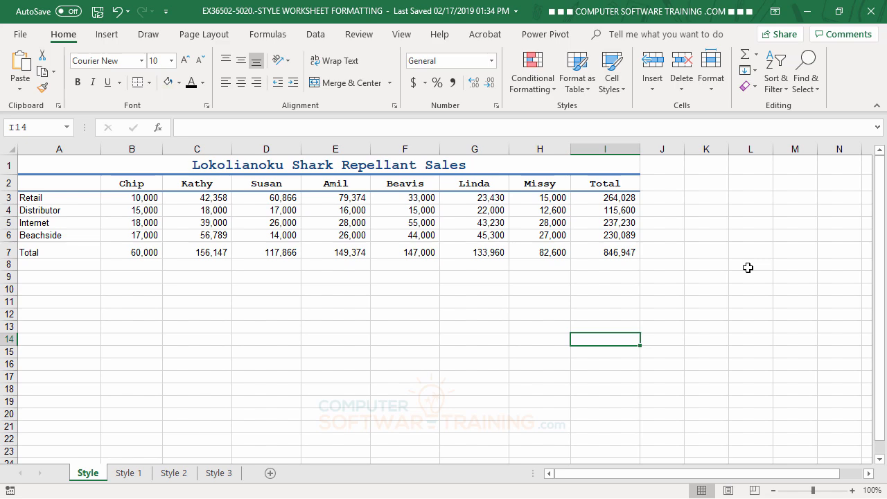
Step: On the Style 2 sheet, create a custom cell style named TopTitle from the formatting of the title in A1
{"action": "left_click", "coordinate": [173, 474]}
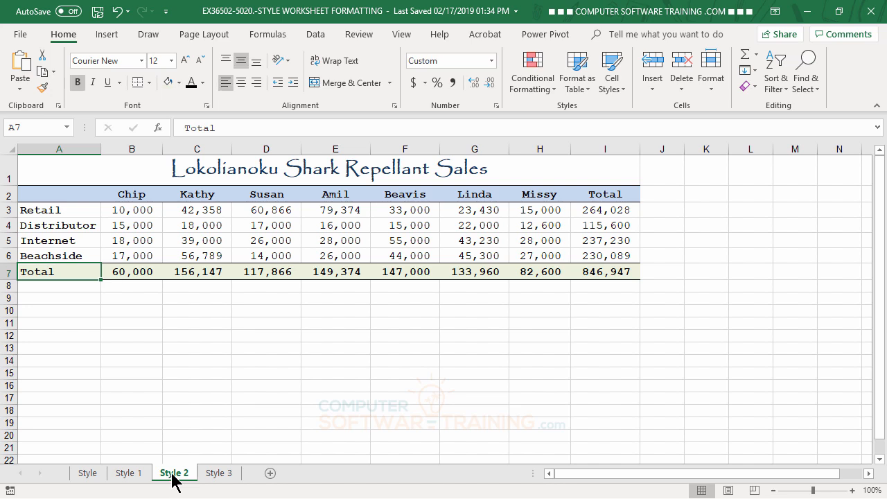
{"action": "left_click", "coordinate": [468, 373]}
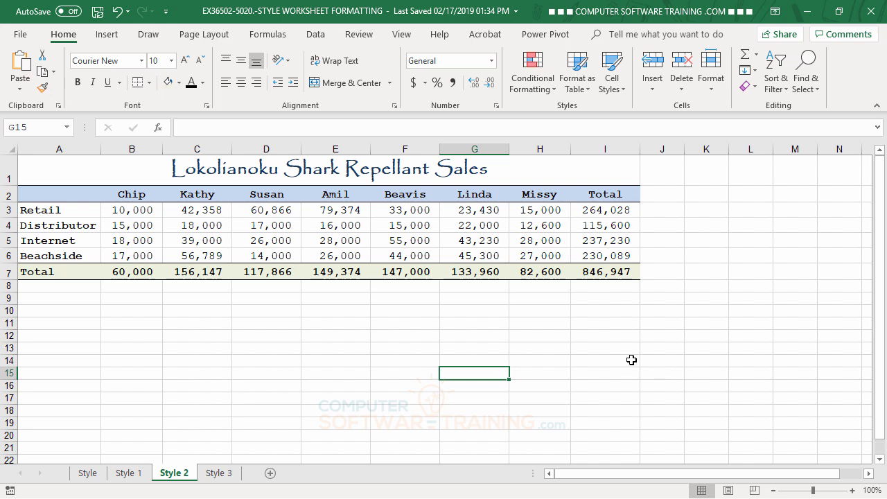
{"action": "left_click", "coordinate": [295, 172]}
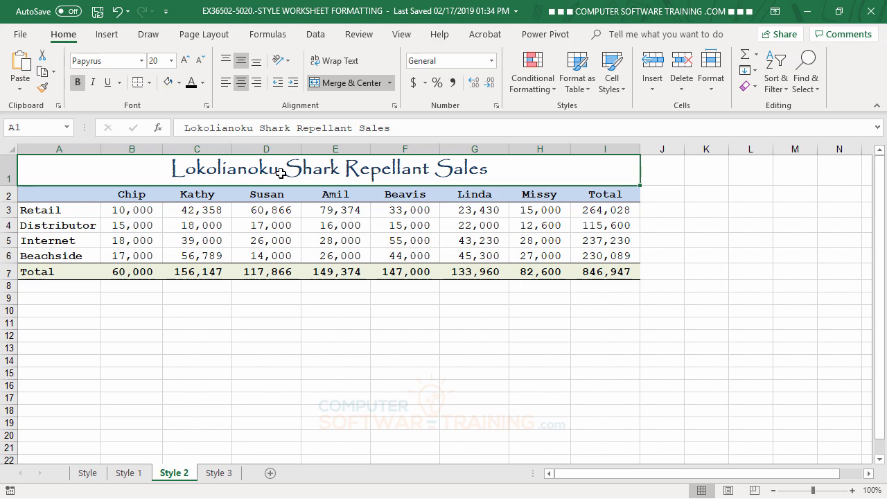
{"action": "left_click", "coordinate": [615, 93]}
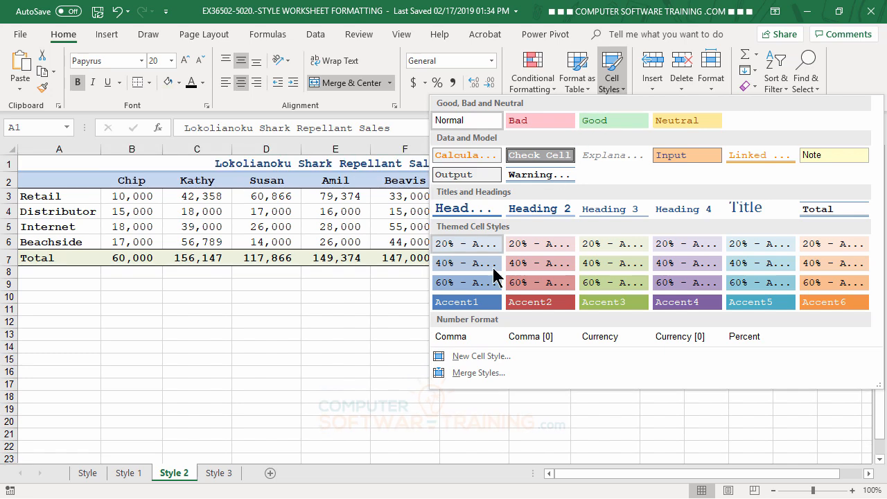
{"action": "left_click", "coordinate": [489, 356]}
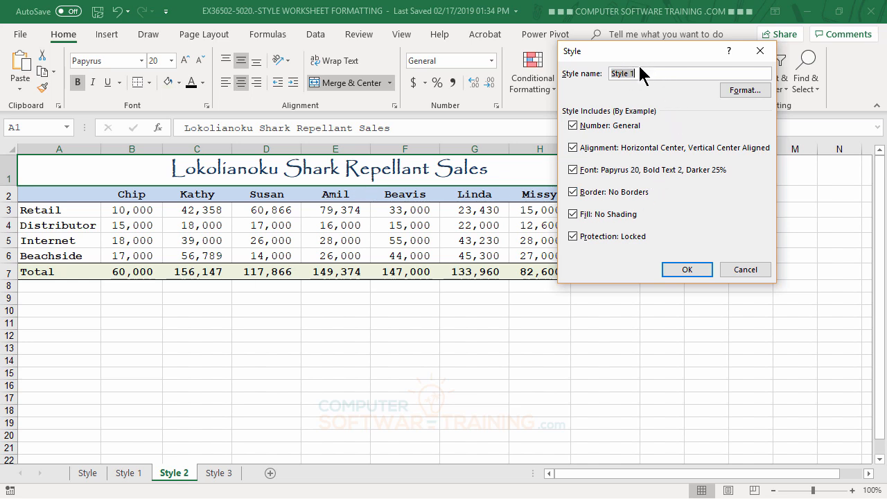
{"action": "type", "text": "TopTitle"}
{"action": "left_click", "coordinate": [687, 270]}
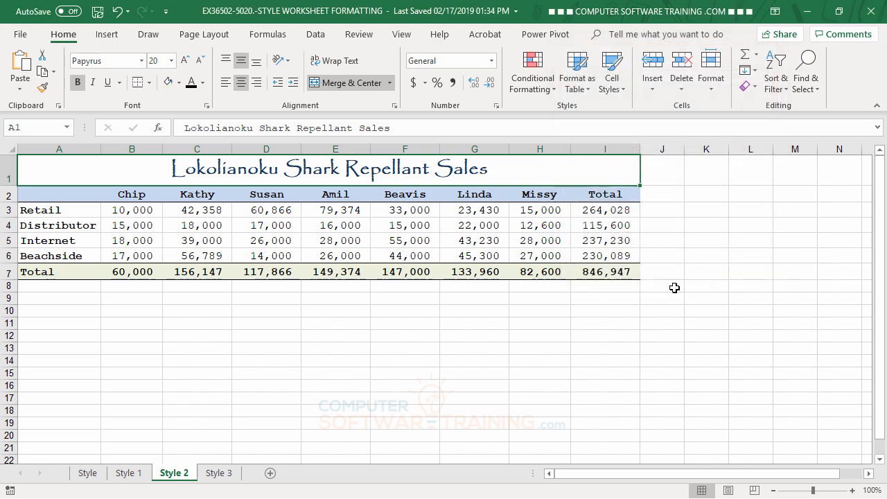
{"action": "left_click", "coordinate": [614, 86]}
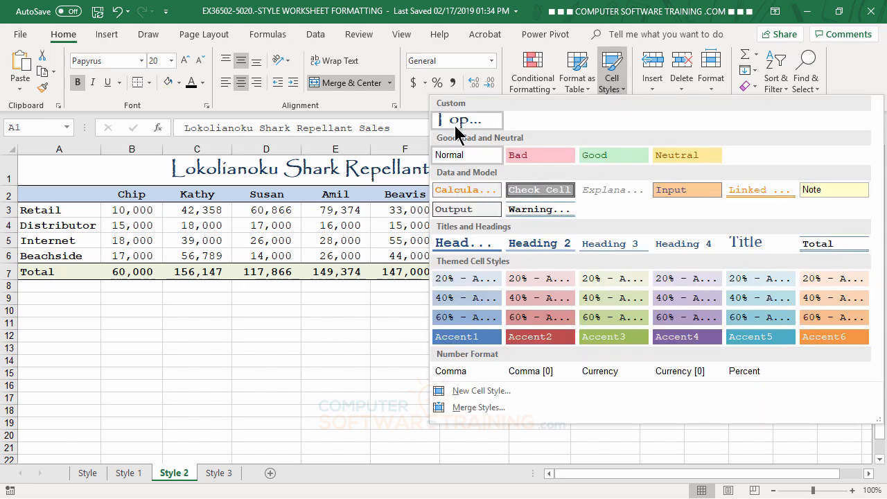
{"action": "left_click", "coordinate": [304, 358]}
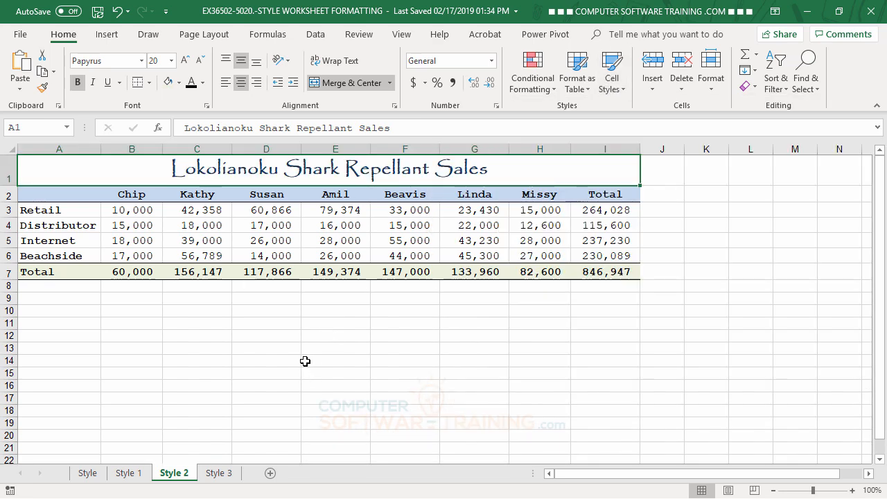
Step: Apply the custom TopTitle cell style to the title in row 1 of the Style sheet
{"action": "left_click", "coordinate": [90, 474]}
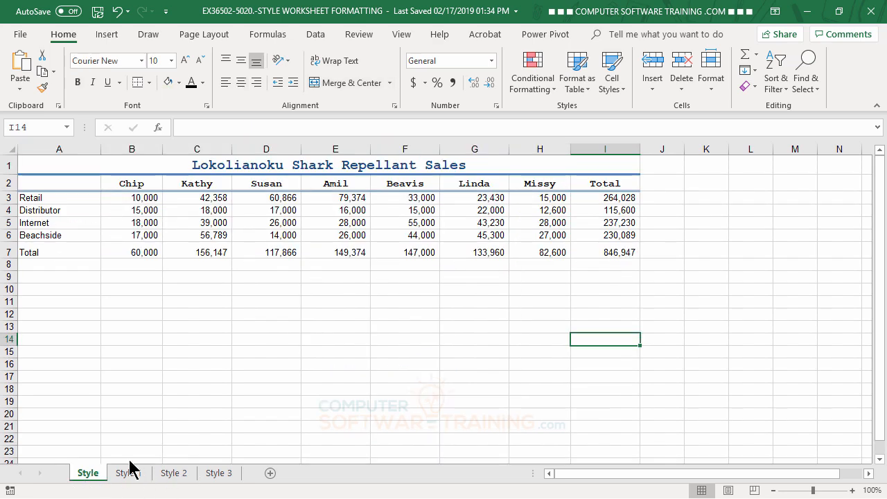
{"action": "left_click", "coordinate": [229, 163]}
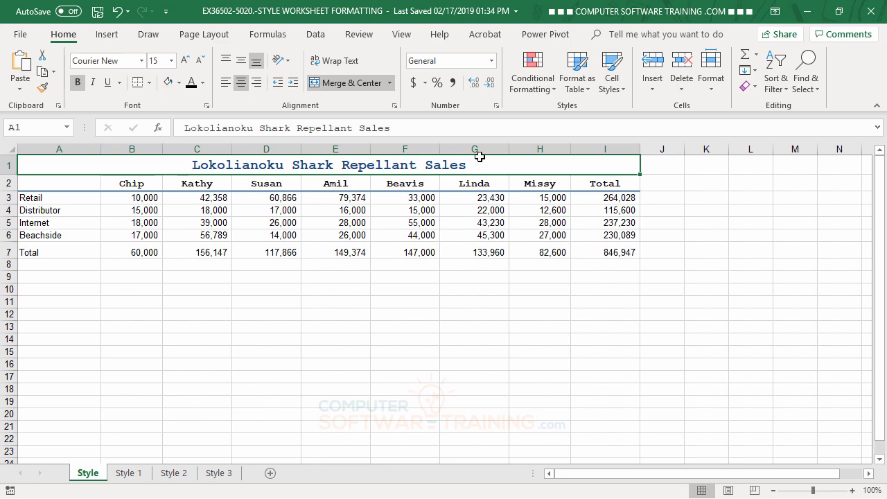
{"action": "left_click", "coordinate": [623, 90]}
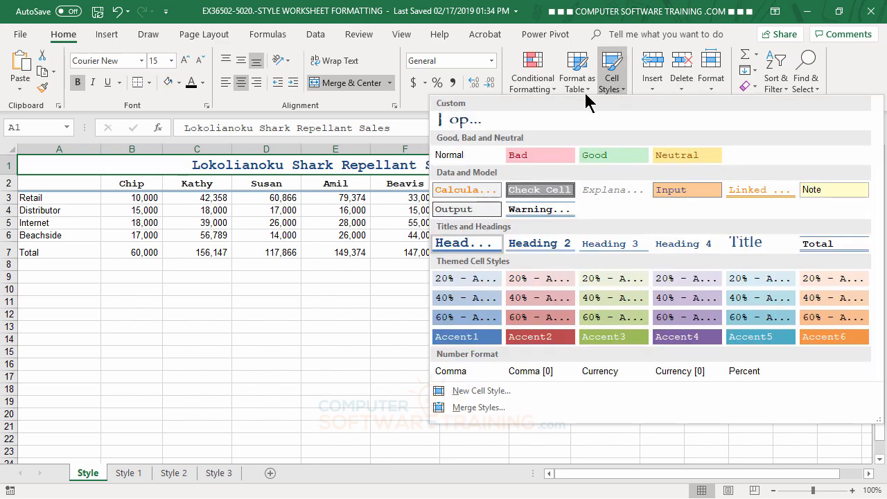
{"action": "left_click", "coordinate": [453, 119]}
{"action": "left_click", "coordinate": [524, 293]}
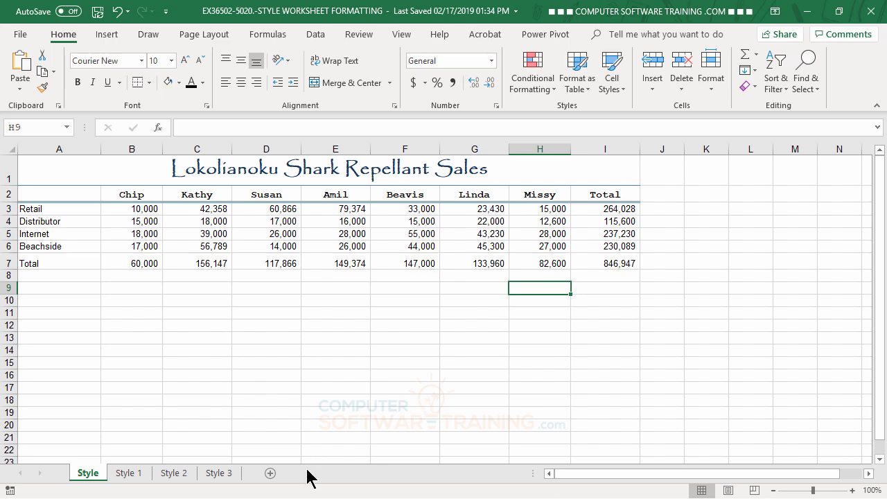
Step: On the Style 2 sheet, create a custom cell style named TopHeading from the formatting of the column headings in A2:I2
{"action": "left_click", "coordinate": [180, 474]}
{"action": "left_click", "coordinate": [275, 385]}
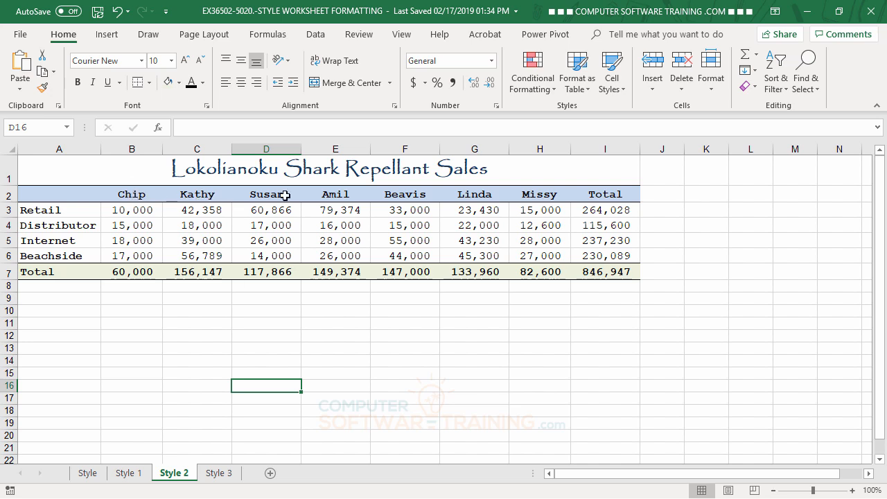
{"action": "left_click", "coordinate": [59, 194]}
{"action": "left_click_drag", "start_coordinate": [105, 196], "coordinate": [597, 199]}
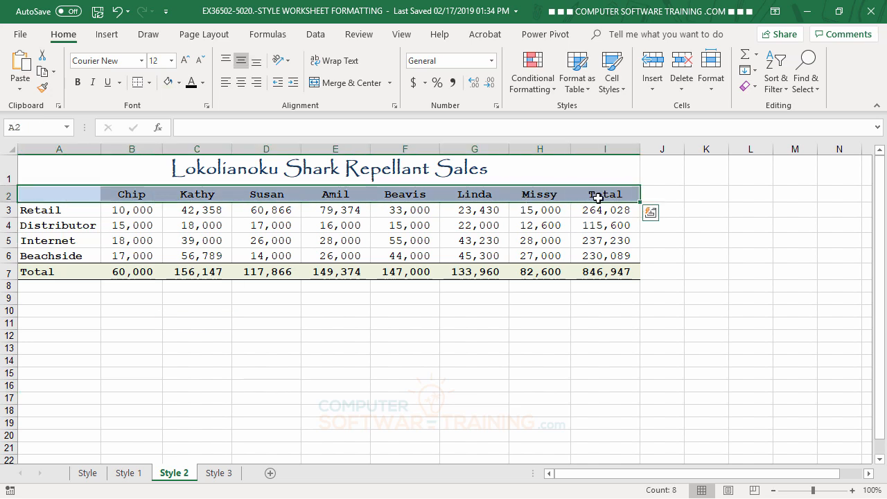
{"action": "left_click", "coordinate": [619, 92]}
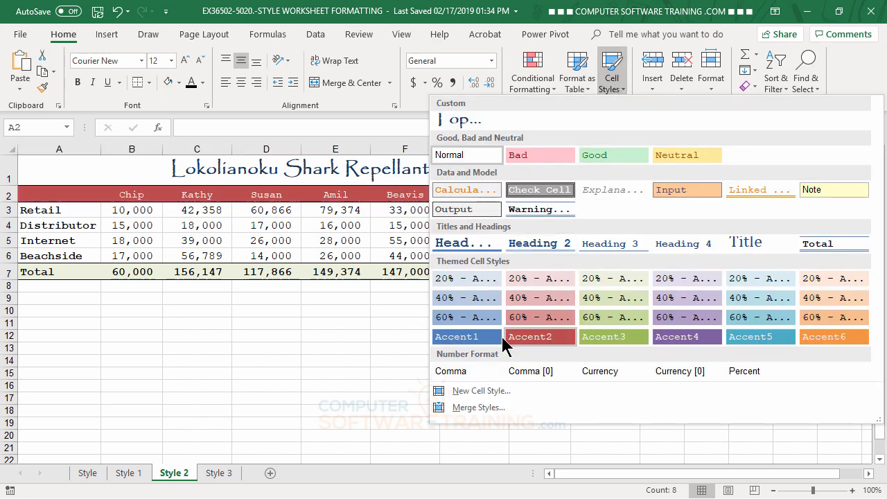
{"action": "left_click", "coordinate": [475, 391]}
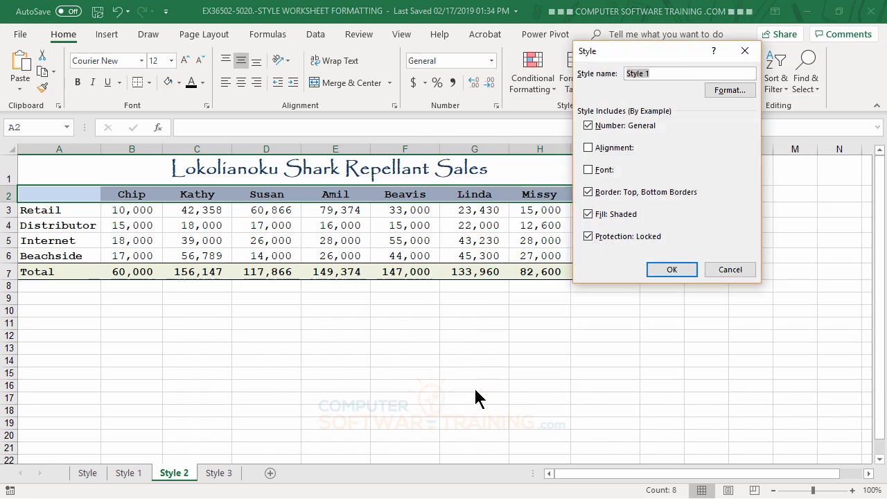
{"action": "type", "text": "TopHeading"}
{"action": "left_click", "coordinate": [672, 271]}
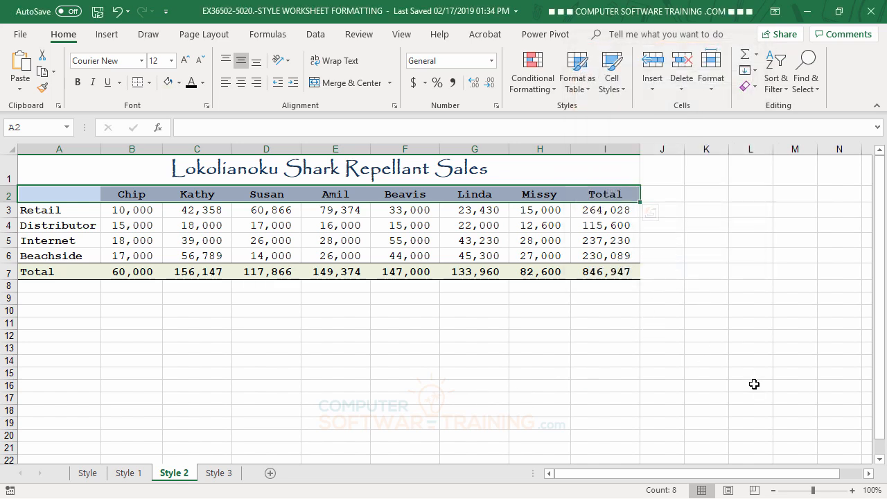
Step: Apply the custom TopHeading cell style to the column headings in A2:I2 of the Style sheet
{"action": "left_click", "coordinate": [97, 475]}
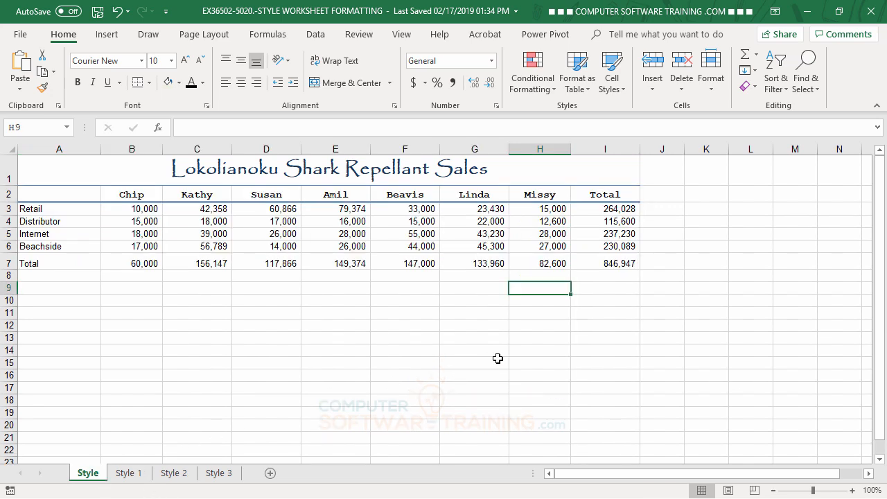
{"action": "left_click_drag", "start_coordinate": [62, 194], "coordinate": [604, 187]}
{"action": "left_click", "coordinate": [626, 88]}
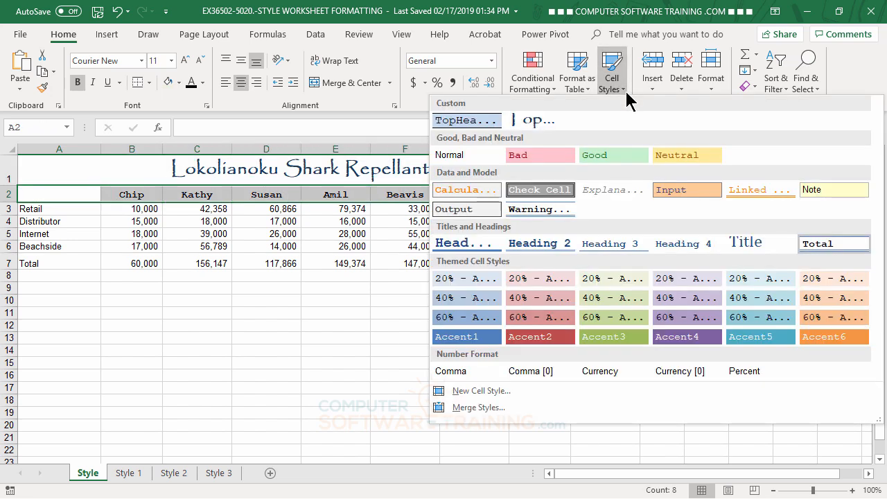
{"action": "left_click", "coordinate": [461, 120]}
{"action": "left_click", "coordinate": [474, 374]}
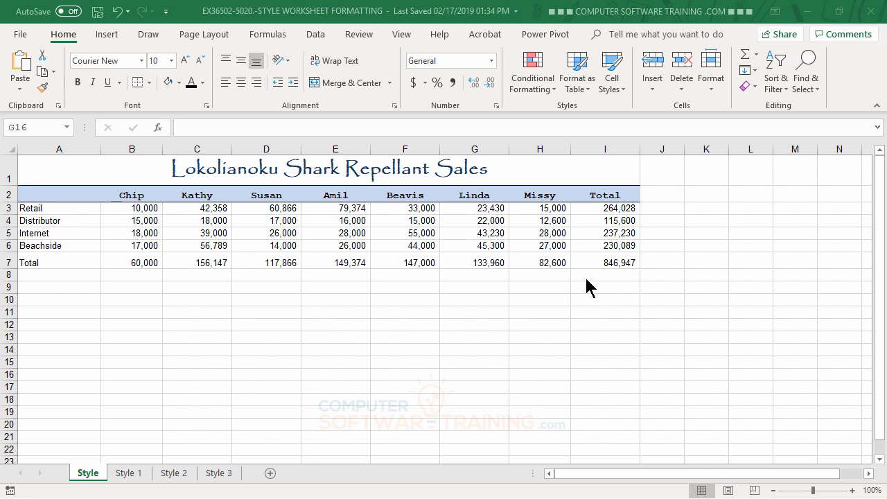
Step: Compare the custom cell styles available in this workbook with those in the EX36502-5015-CONDITIONAL FORMATTING SETS workbook
{"action": "left_click", "coordinate": [617, 75]}
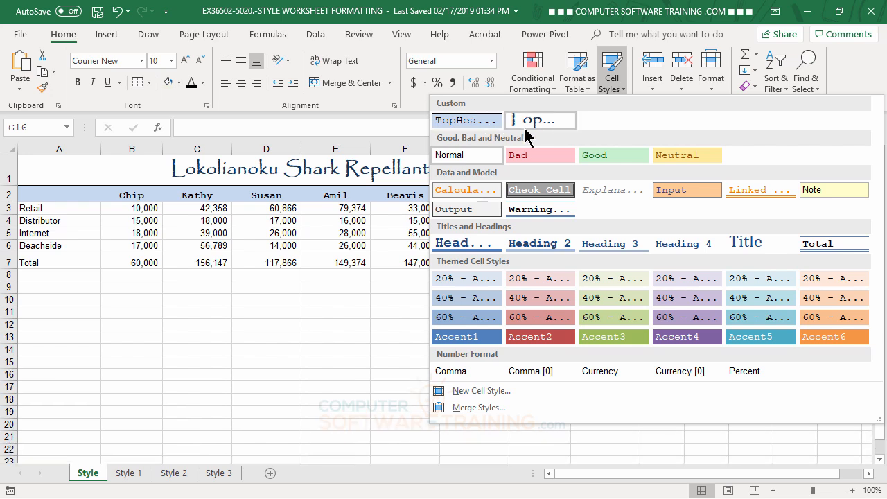
{"action": "left_click", "coordinate": [341, 331]}
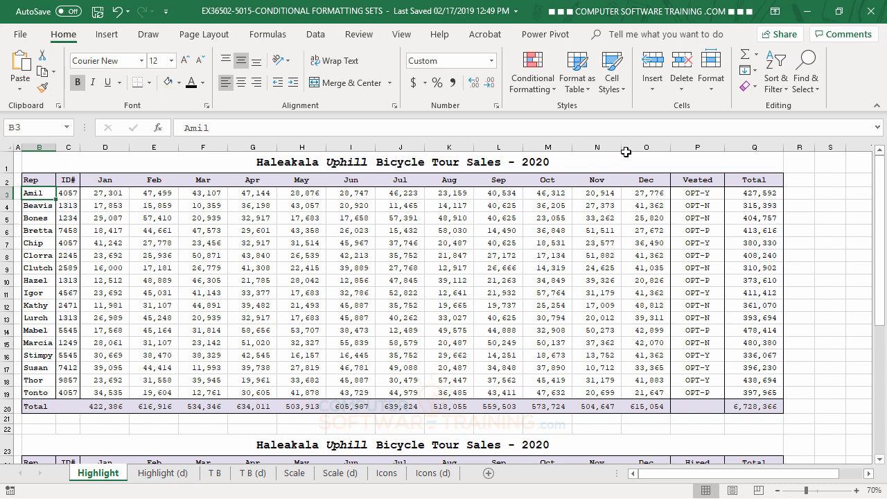
{"action": "left_click", "coordinate": [618, 92]}
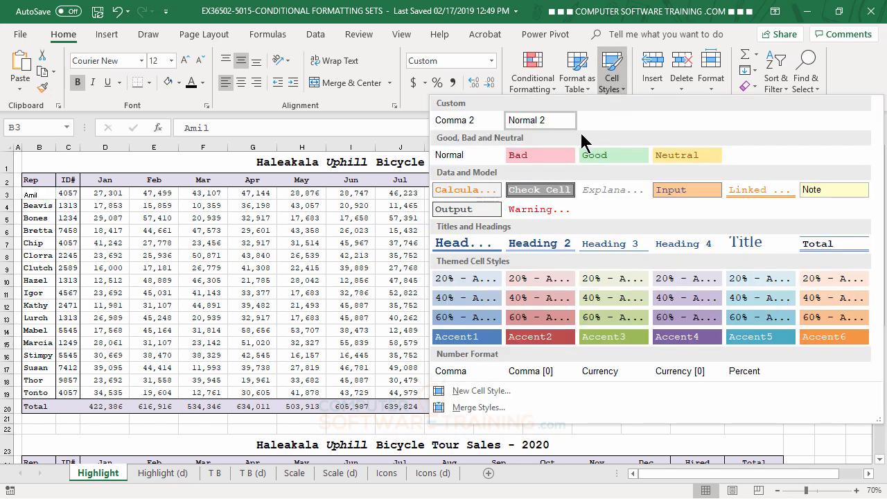
{"action": "left_click", "coordinate": [544, 13]}
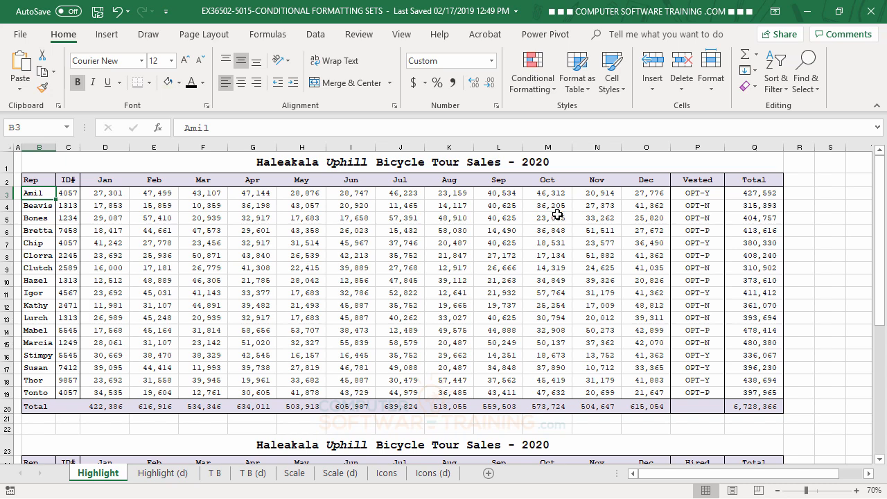
Step: Merge the cell styles from EX36502-5020.-STYLE WORKSHEET FORMATTING.xlsx into this workbook, including styles that have the same names
{"action": "left_click", "coordinate": [612, 84]}
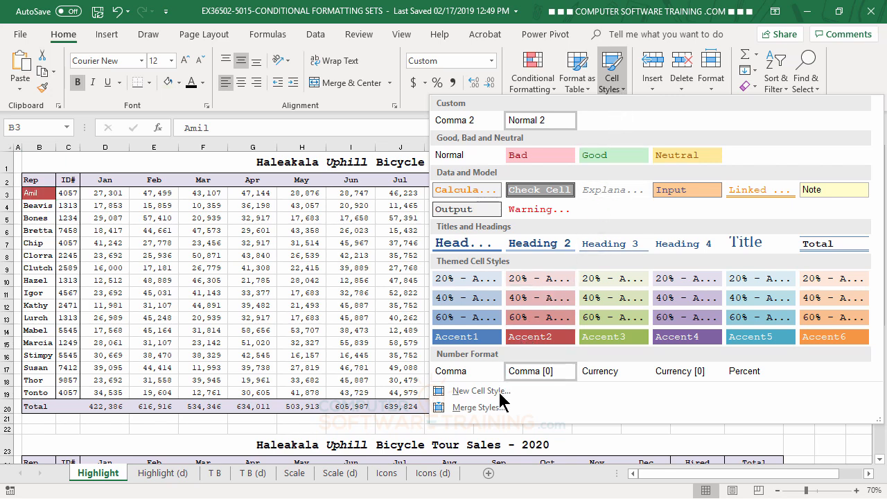
{"action": "left_click", "coordinate": [481, 409]}
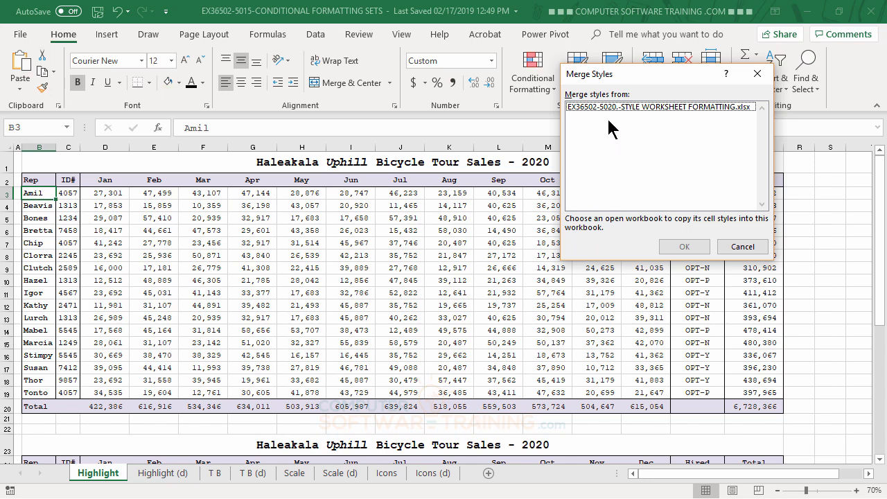
{"action": "left_click", "coordinate": [606, 108]}
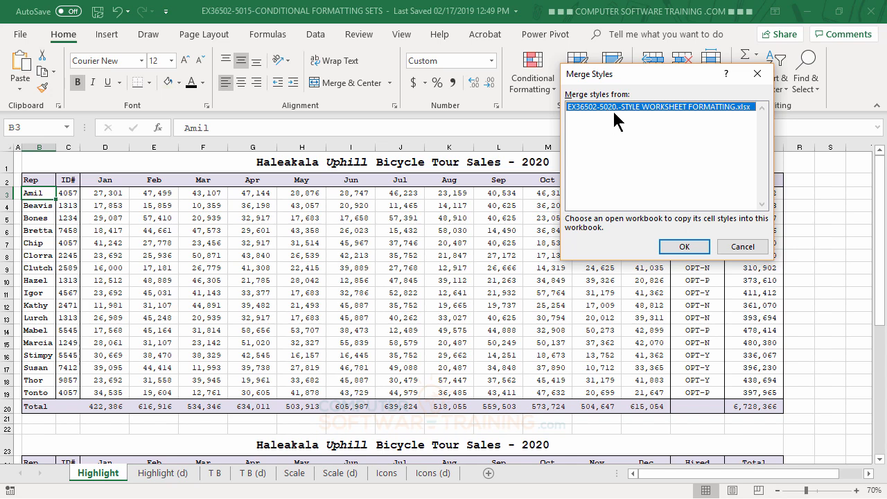
{"action": "left_click", "coordinate": [682, 248]}
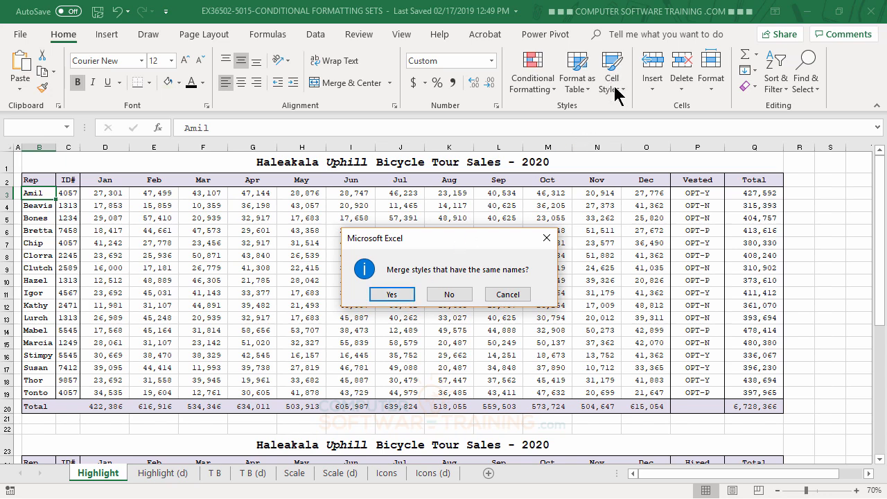
{"action": "left_click", "coordinate": [393, 294]}
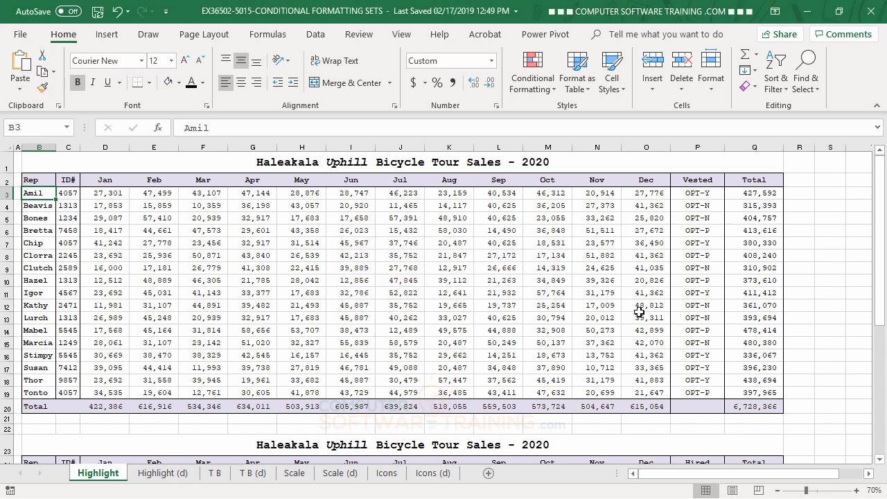
Step: Apply the merged TopTitle cell style to the title in B1 of the Highlight sheet and make row 1 taller
{"action": "left_click", "coordinate": [369, 163]}
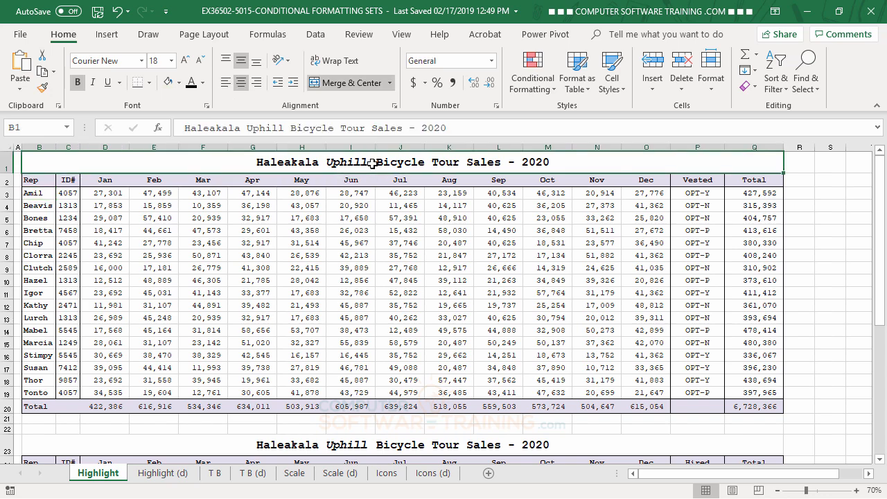
{"action": "left_click", "coordinate": [620, 90]}
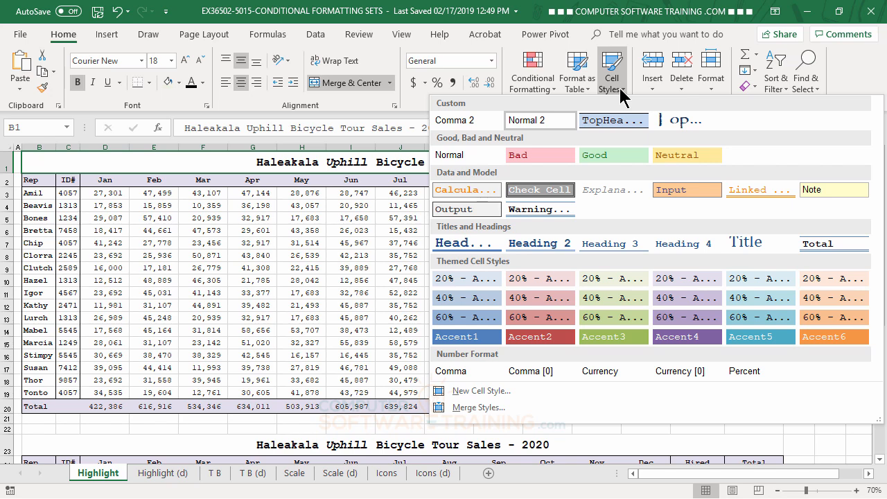
{"action": "left_click", "coordinate": [685, 121]}
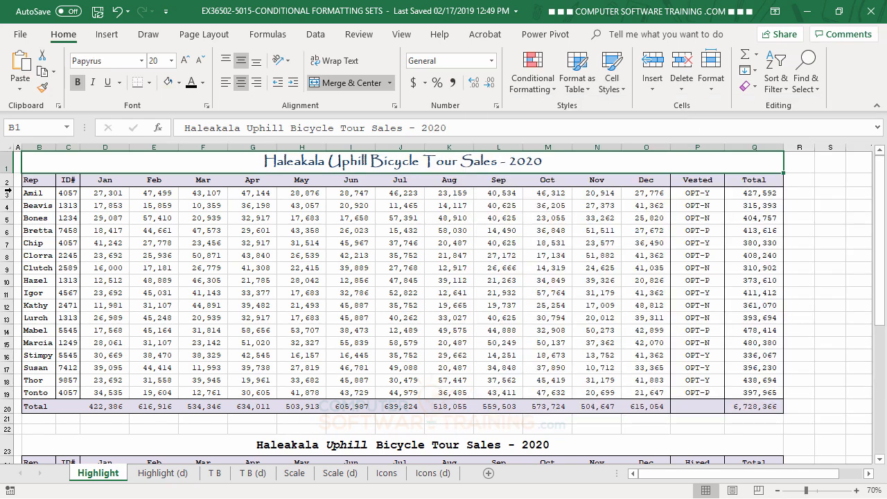
{"action": "left_click_drag", "start_coordinate": [10, 173], "coordinate": [10, 182]}
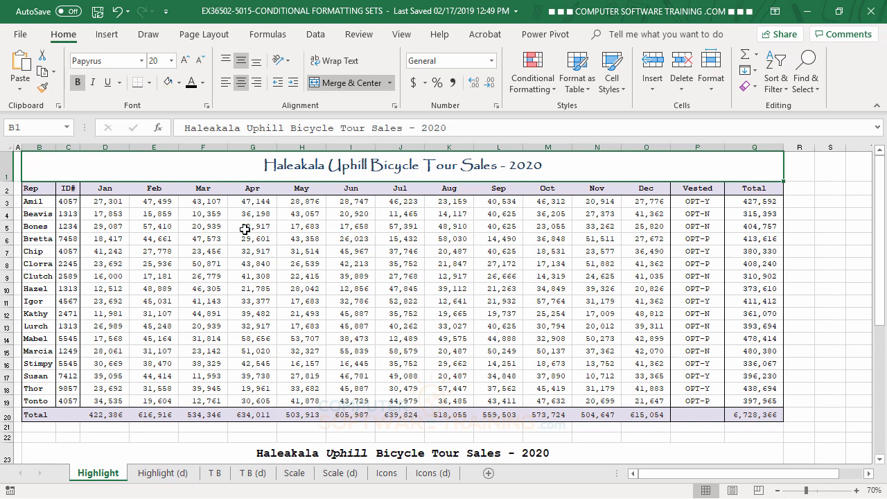
Step: Apply the merged TopHeading cell style to the column headings in B2:Q2 of the Highlight sheet
{"action": "left_click", "coordinate": [105, 189]}
{"action": "left_click_drag", "start_coordinate": [105, 189], "coordinate": [154, 188]}
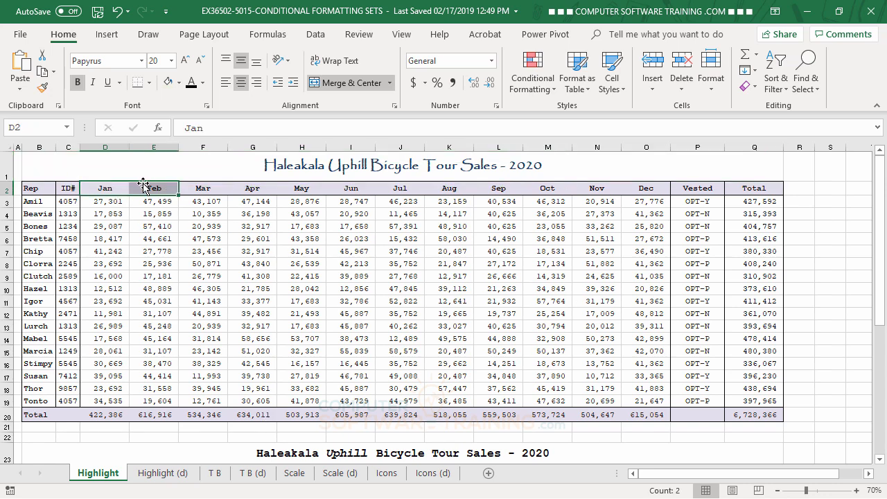
{"action": "left_click_drag", "start_coordinate": [36, 188], "coordinate": [753, 188]}
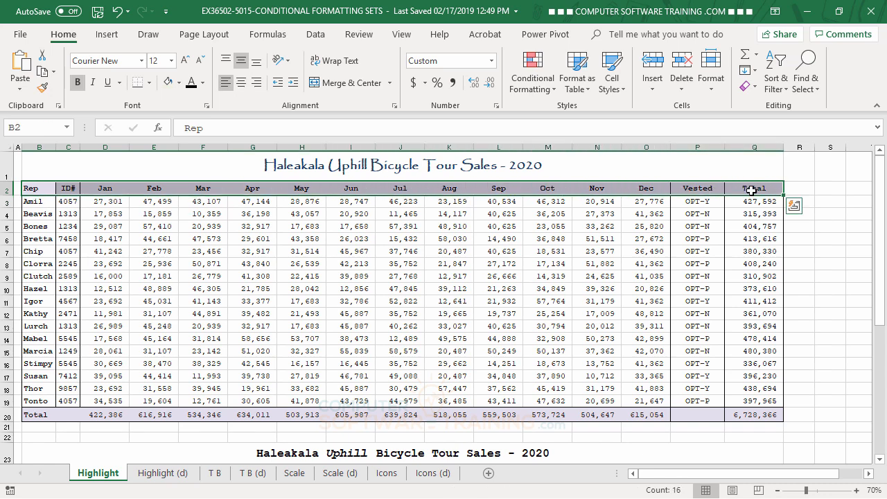
{"action": "left_click", "coordinate": [613, 83]}
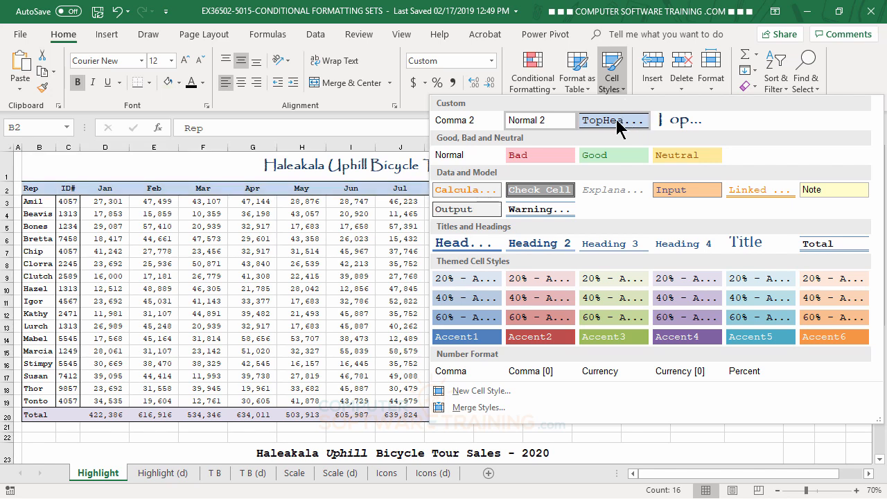
{"action": "left_click", "coordinate": [619, 123]}
{"action": "left_click", "coordinate": [593, 334]}
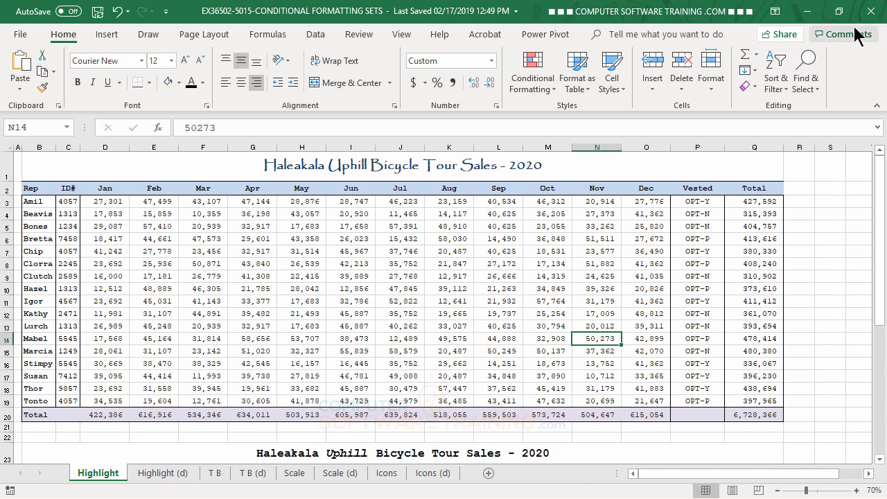
Step: Close the EX36502-5015-CONDITIONAL FORMATTING SETS workbook without saving its changes
{"action": "left_click", "coordinate": [871, 11]}
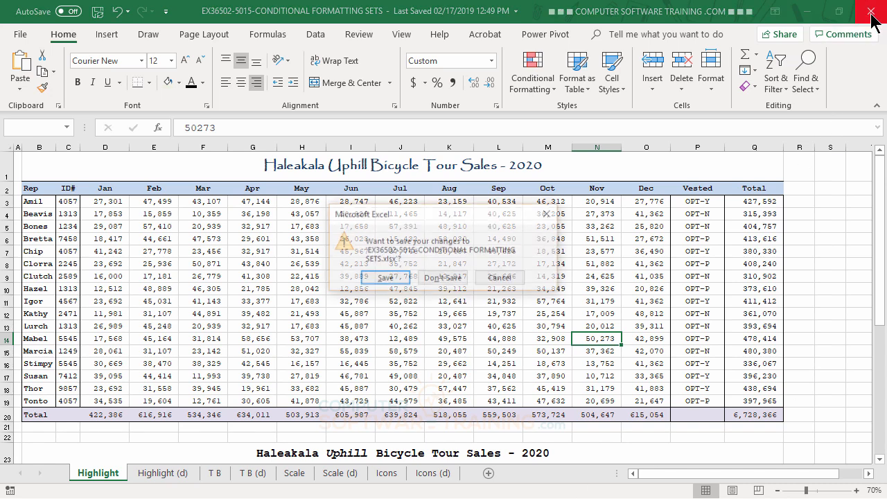
{"action": "left_click", "coordinate": [443, 279]}
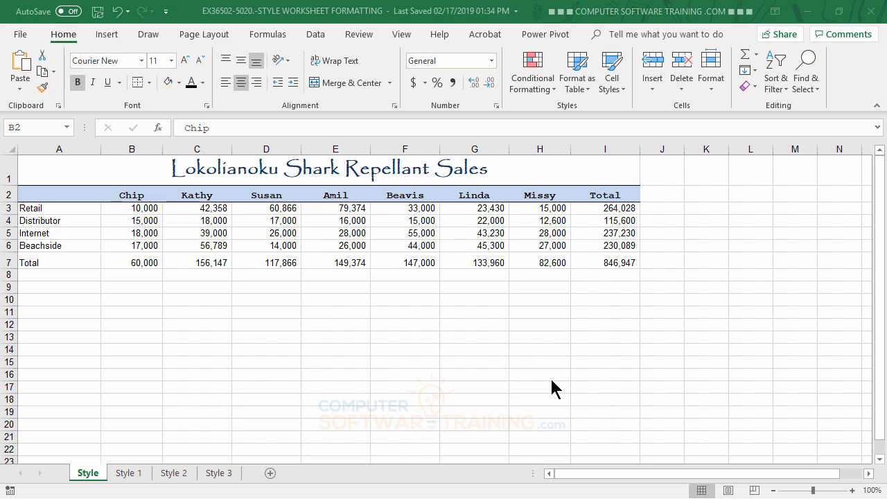
Step: Save the style workbook as an Excel Template in Custom Office Templates, replacing the existing ChipStyles file
{"action": "left_click", "coordinate": [185, 18]}
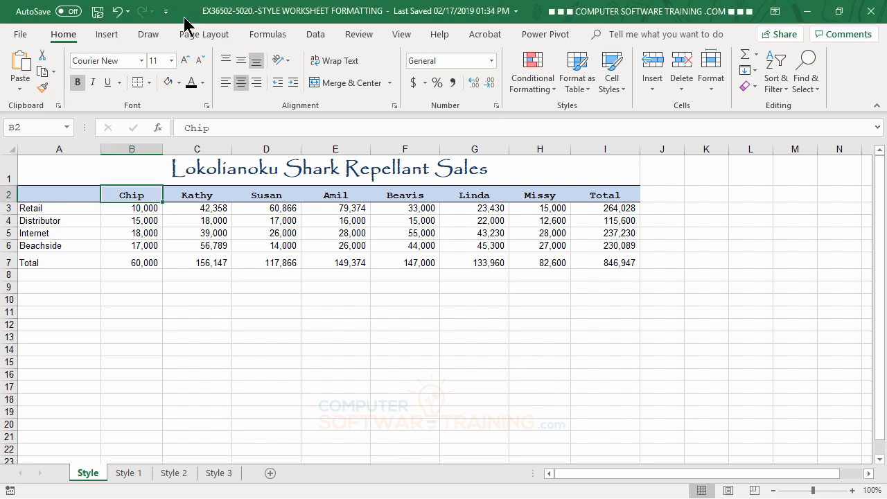
{"action": "key", "text": "F12"}
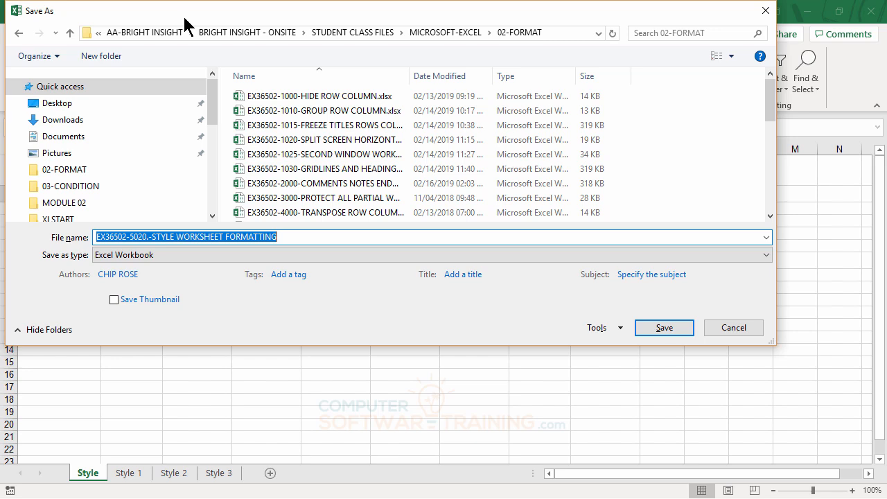
{"action": "left_click", "coordinate": [128, 262]}
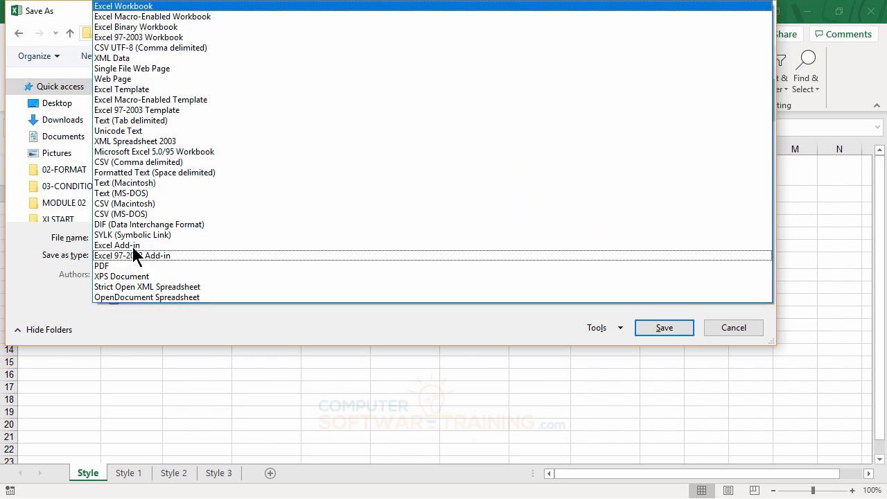
{"action": "left_click", "coordinate": [138, 90]}
{"action": "left_click", "coordinate": [278, 237]}
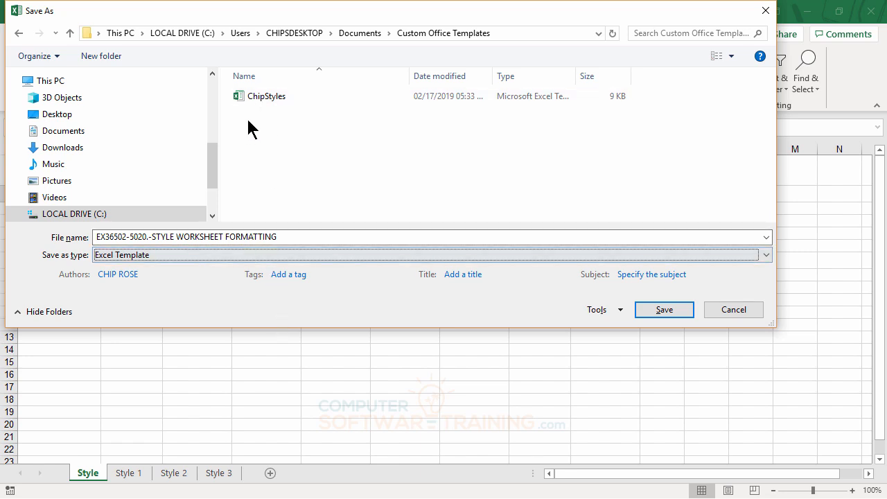
{"action": "left_click", "coordinate": [260, 97]}
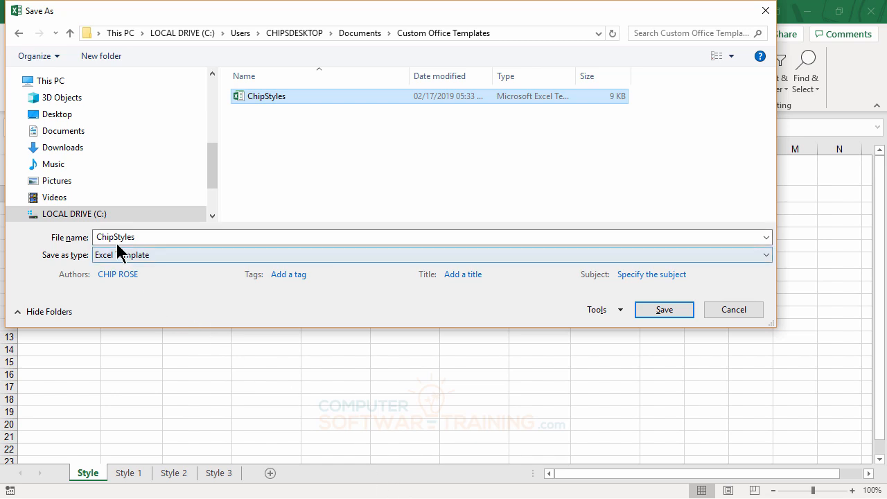
{"action": "left_click", "coordinate": [662, 312]}
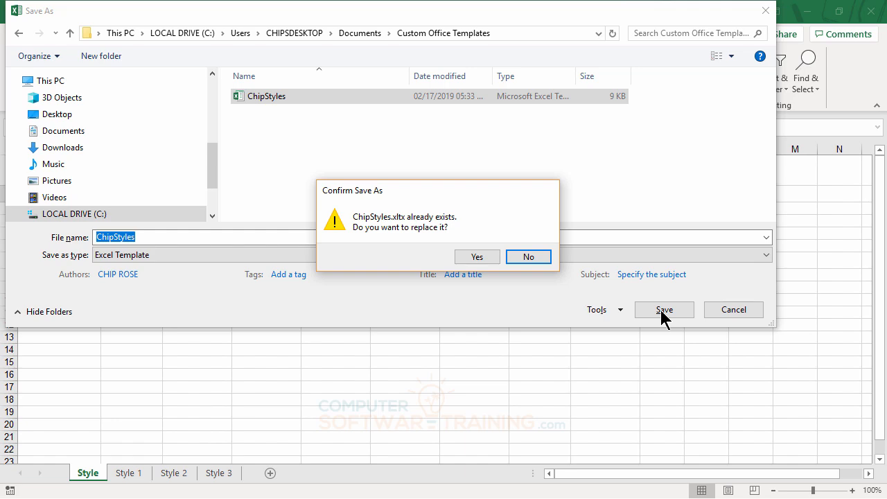
{"action": "left_click", "coordinate": [479, 258]}
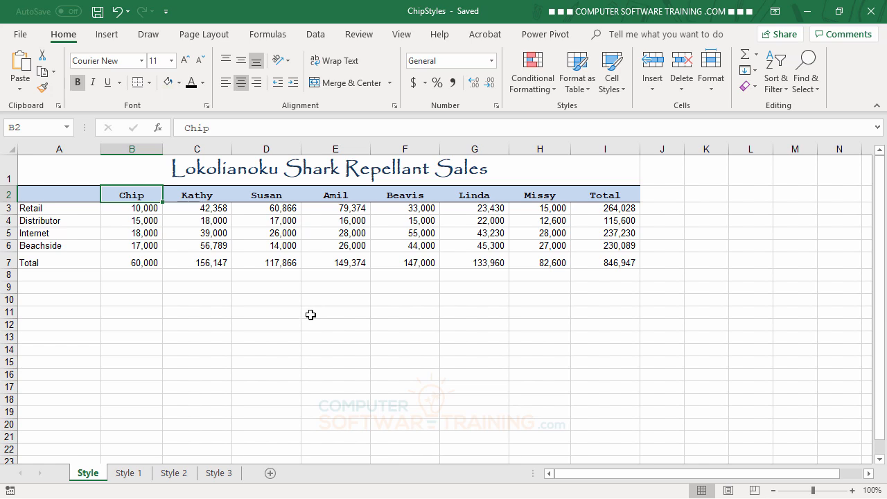
Step: Try to create a new workbook from the personal ChipStyles template while the template itself is open
{"action": "left_click", "coordinate": [21, 35]}
{"action": "left_click", "coordinate": [39, 103]}
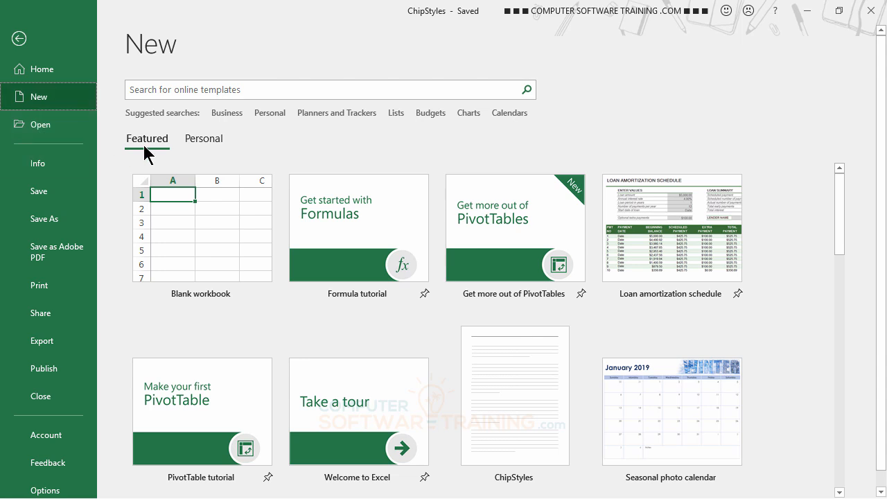
{"action": "left_click", "coordinate": [205, 138]}
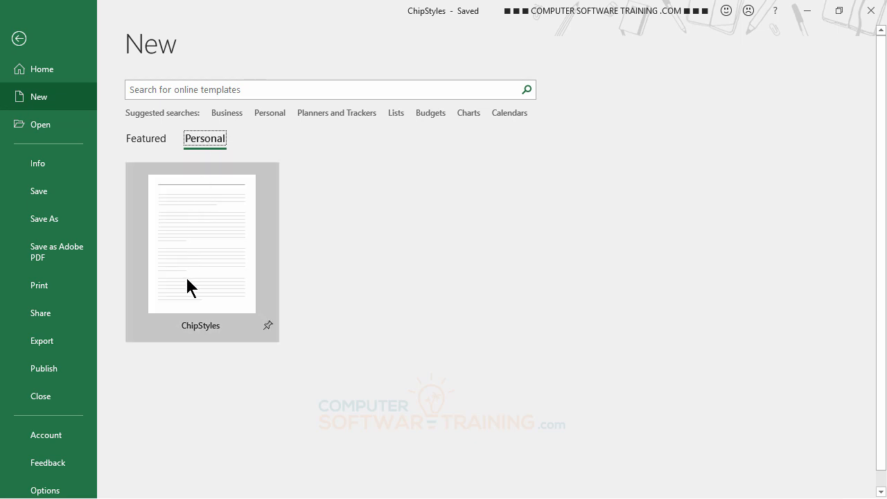
{"action": "left_click", "coordinate": [204, 223]}
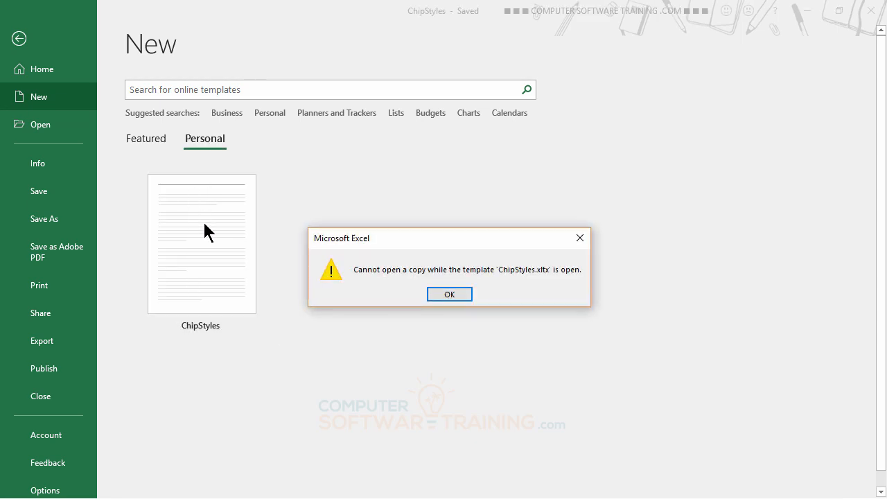
{"action": "left_click", "coordinate": [449, 294]}
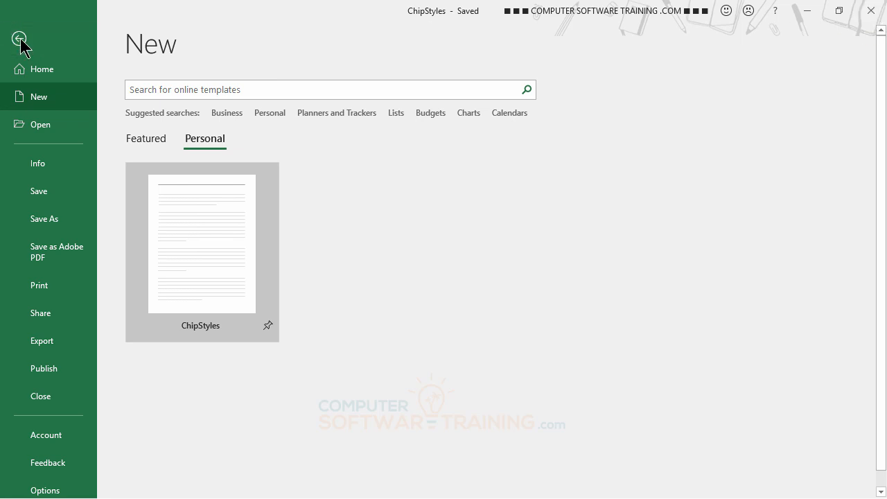
Step: Close the open ChipStyles template and create a new workbook from it using the personal templates
{"action": "left_click", "coordinate": [870, 14]}
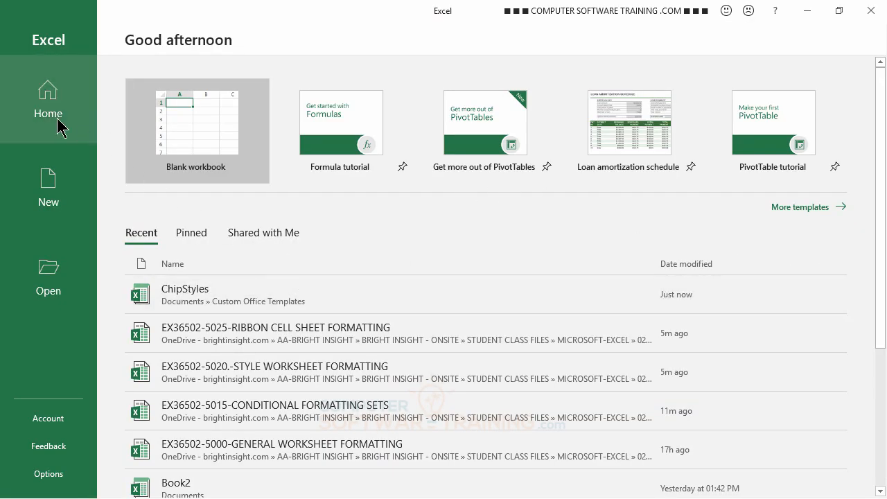
{"action": "left_click", "coordinate": [56, 182]}
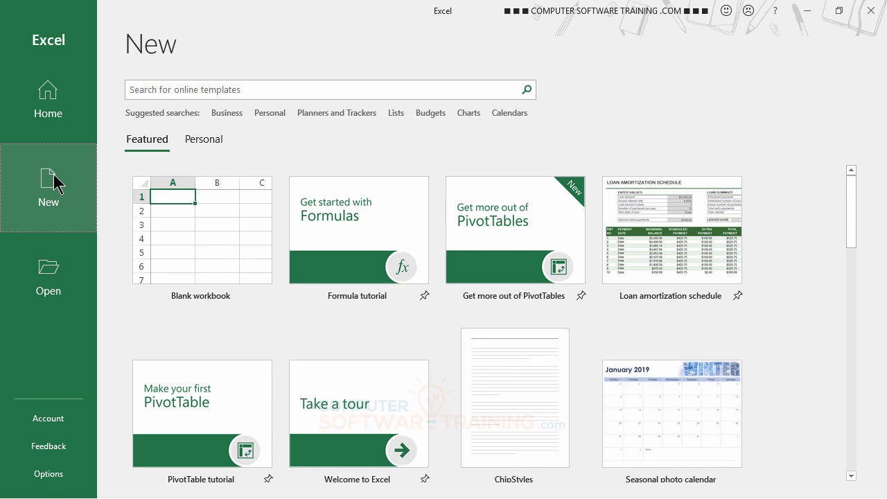
{"action": "left_click", "coordinate": [205, 142]}
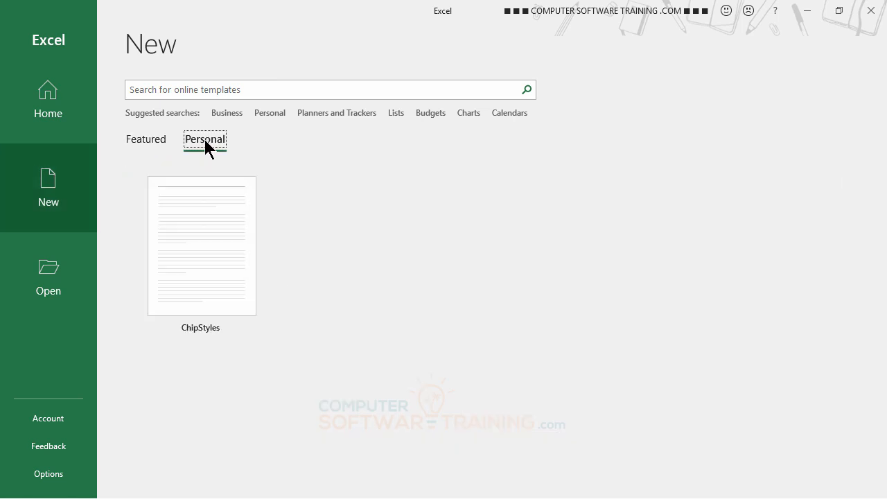
{"action": "left_click", "coordinate": [202, 239]}
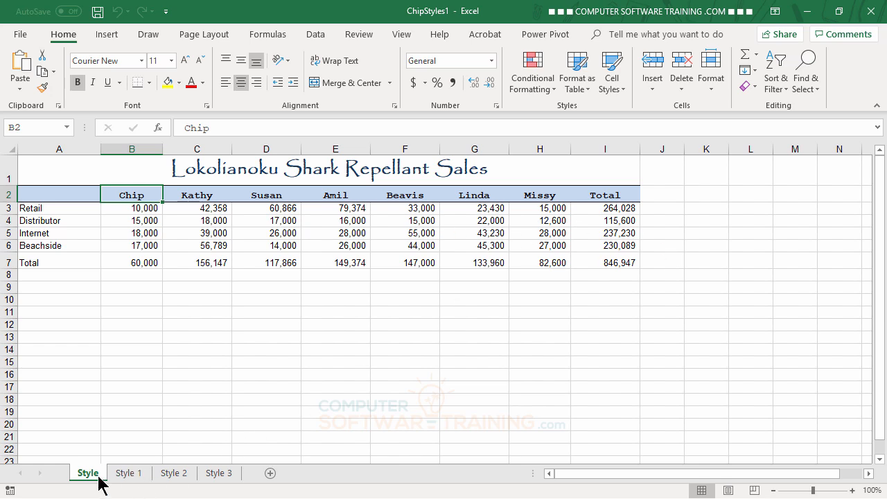
Step: Insert a blank worksheet after the Style sheet and check which custom cell styles are available on it
{"action": "left_click", "coordinate": [270, 477]}
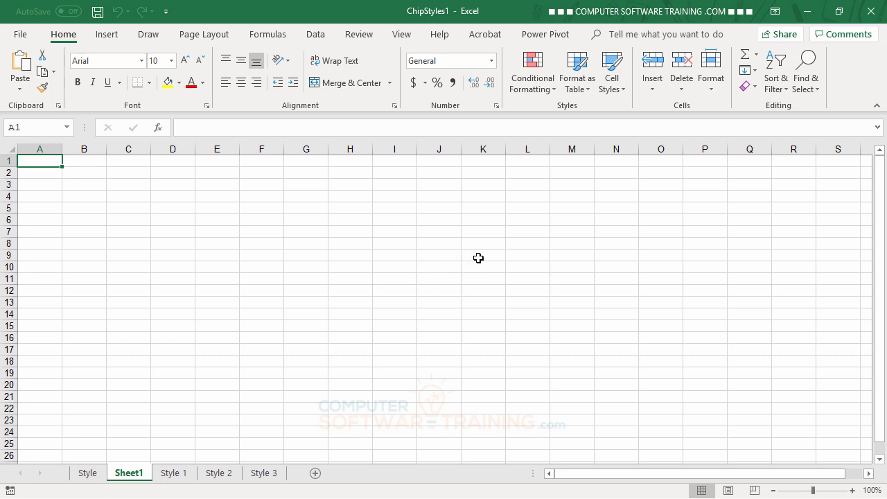
{"action": "left_click", "coordinate": [619, 94]}
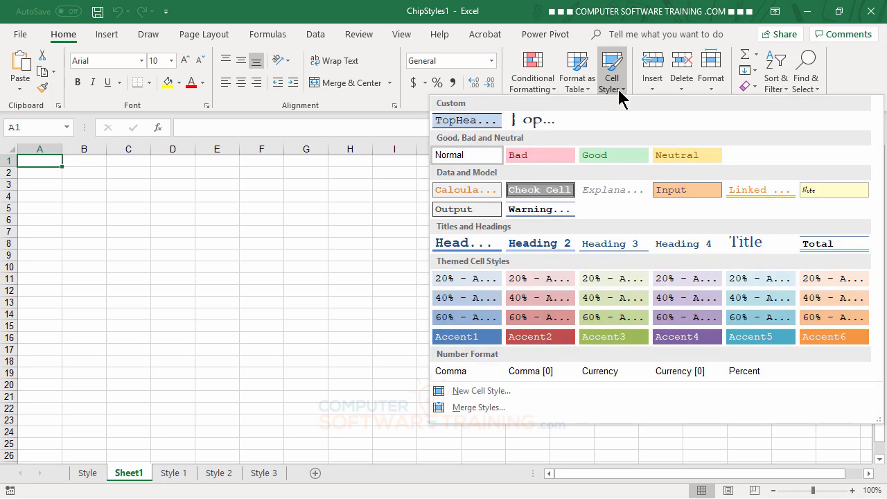
{"action": "left_click", "coordinate": [292, 255]}
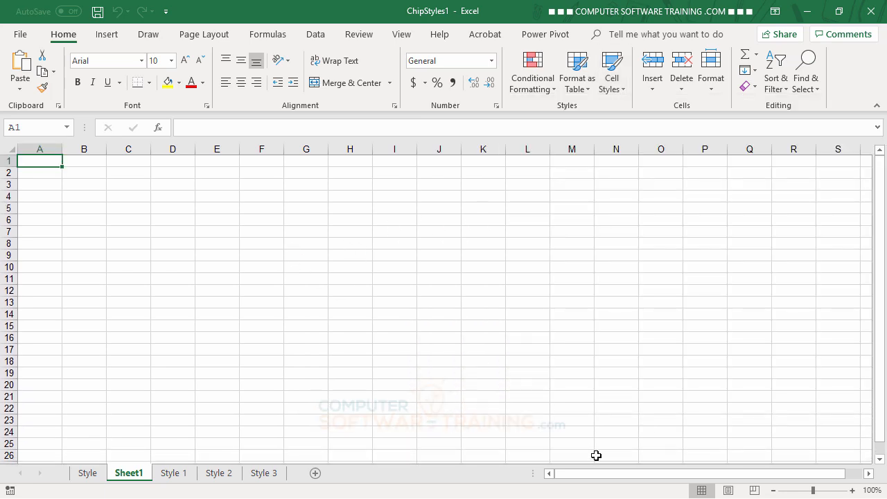